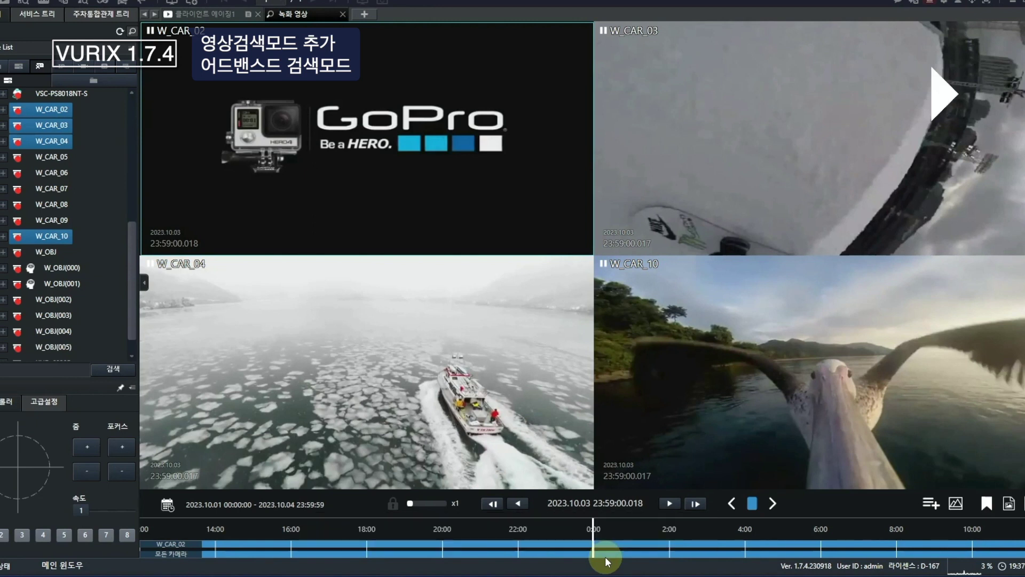
# - Play the four camera recordings and jump playback between various times on the 2023.10.04 timeline, including about 16:00, 09:23, 04:55 and 02:46
pyautogui.click(670, 503)
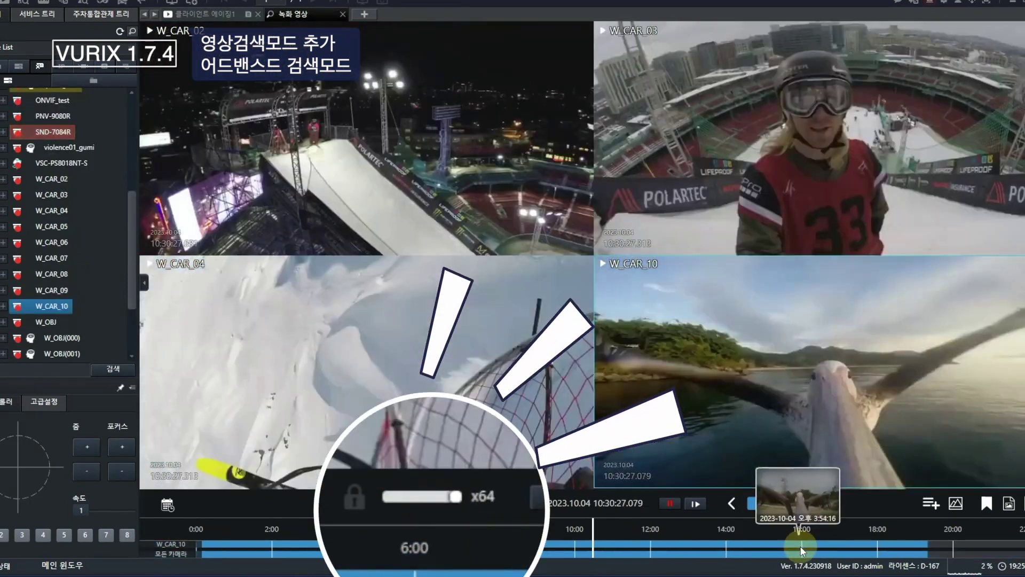
pyautogui.click(801, 545)
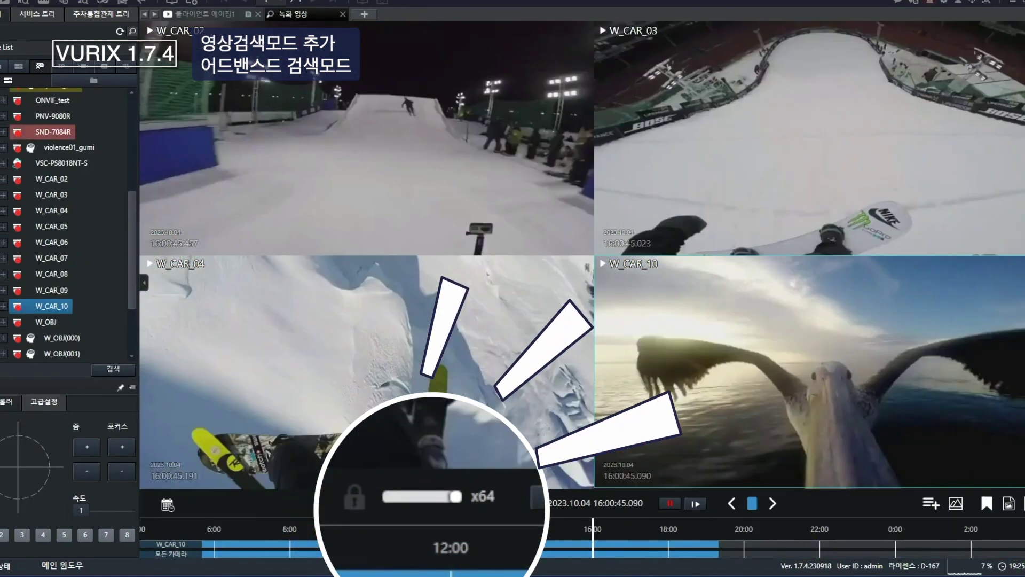
pyautogui.click(341, 546)
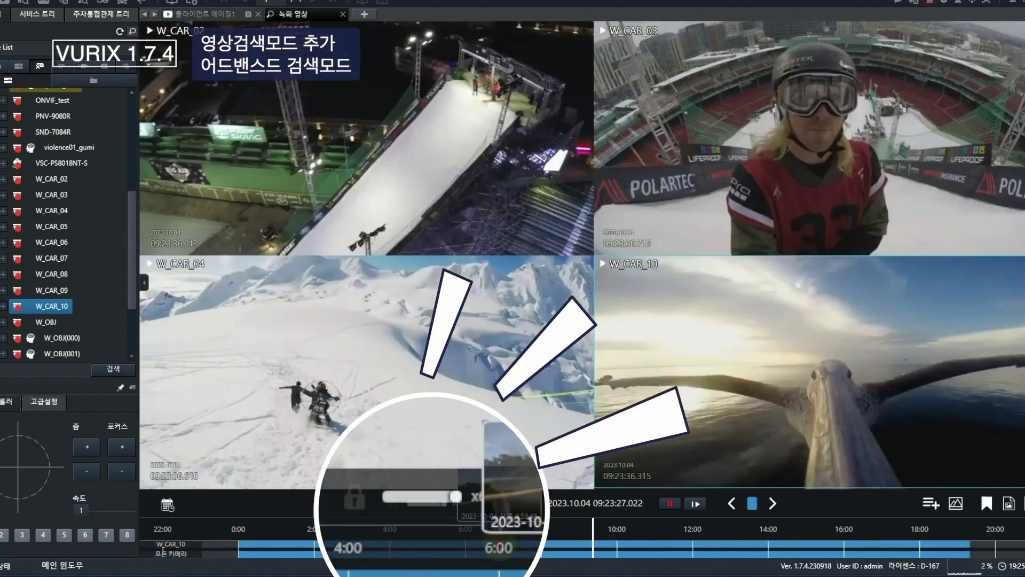
pyautogui.click(499, 544)
pyautogui.click(518, 547)
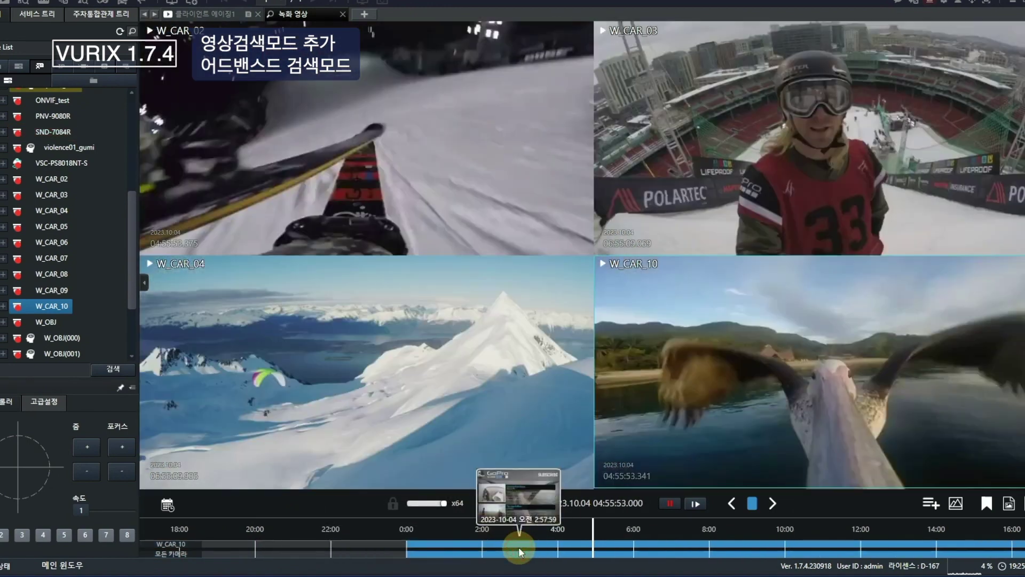
pyautogui.click(518, 547)
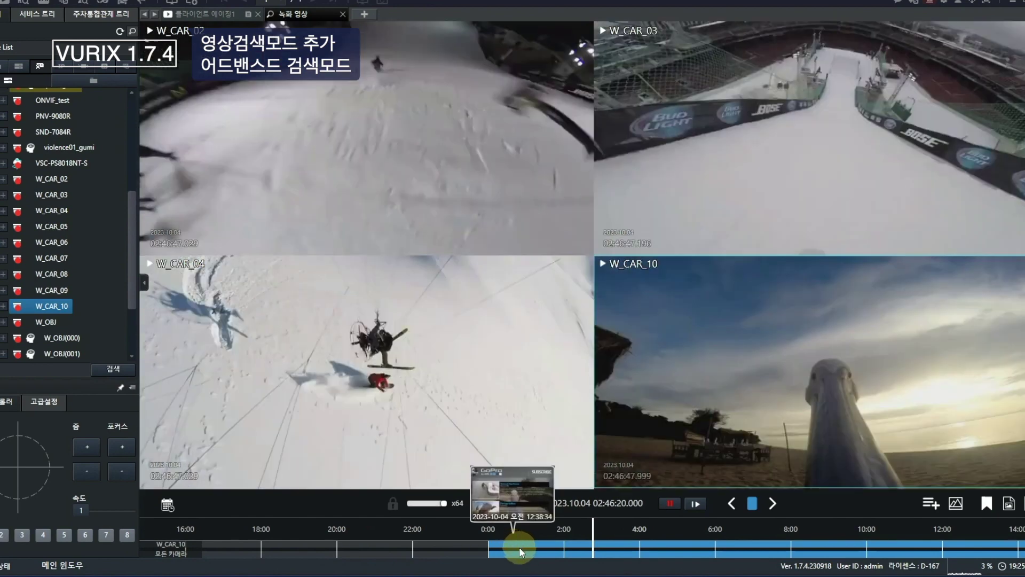
pyautogui.click(670, 545)
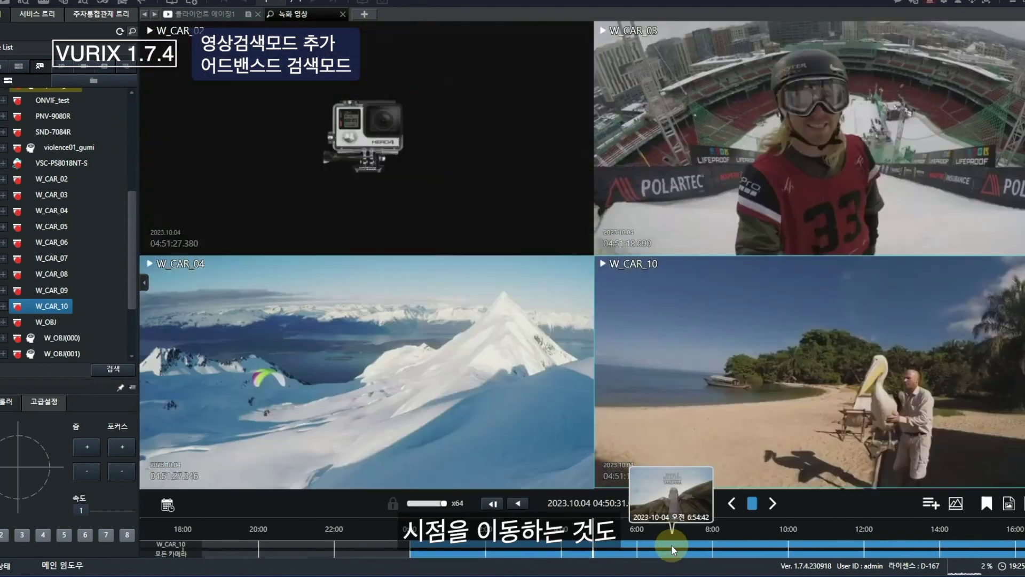
pyautogui.click(671, 544)
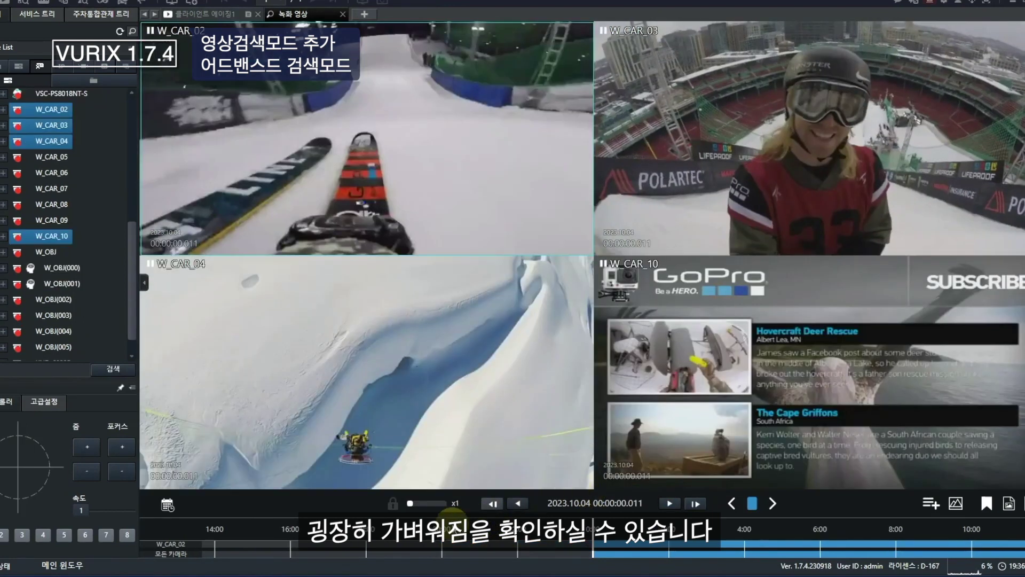
# - Set the recording search period to start on 2023/10/01 at 00:00:00, covering October 1 through 4 until 23:59:59
pyautogui.click(168, 504)
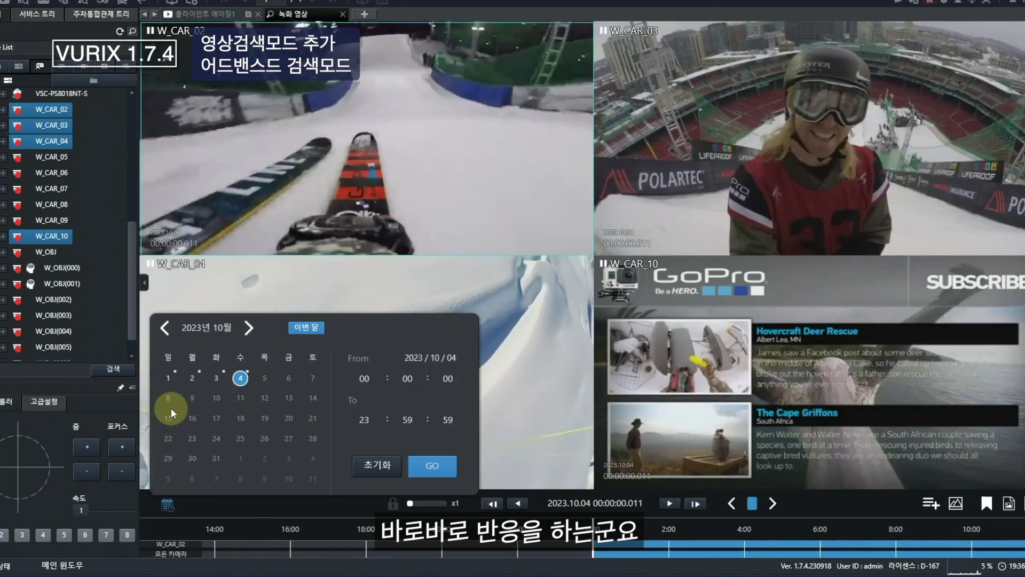
pyautogui.click(167, 378)
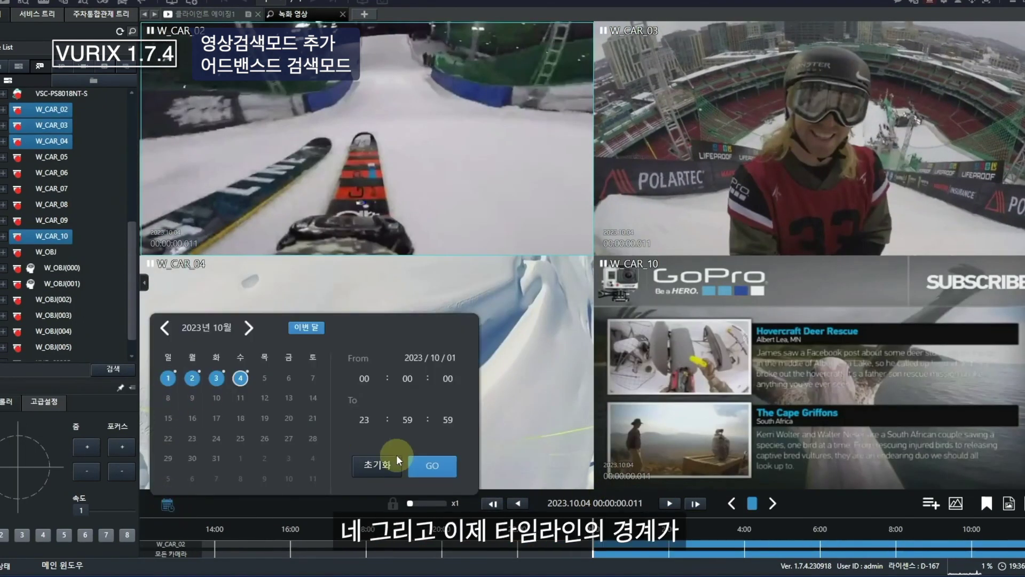
pyautogui.click(433, 466)
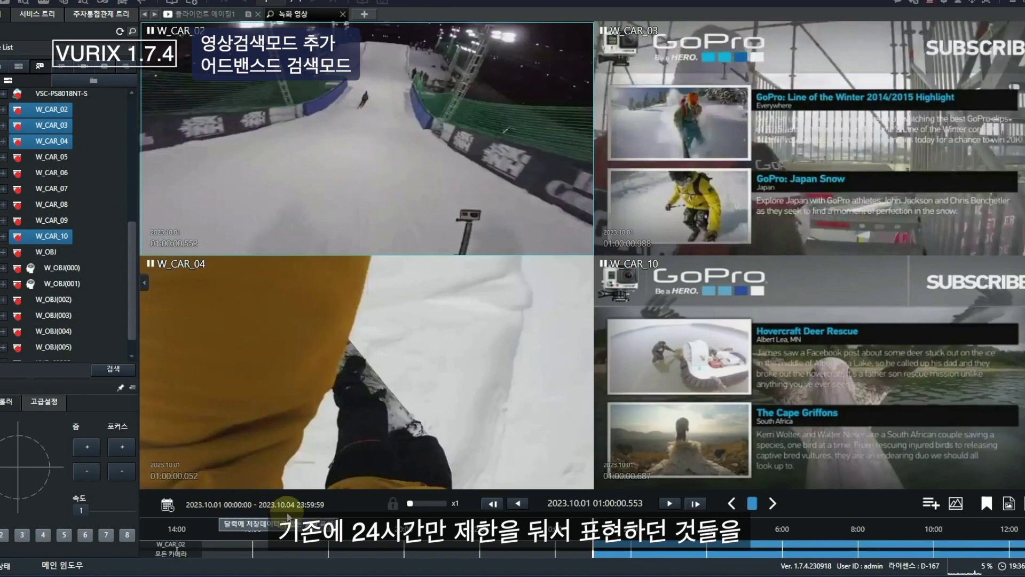
# - Move the playback position of the recordings to October 4, 2023, keeping the time at 01:00:00
pyautogui.click(582, 504)
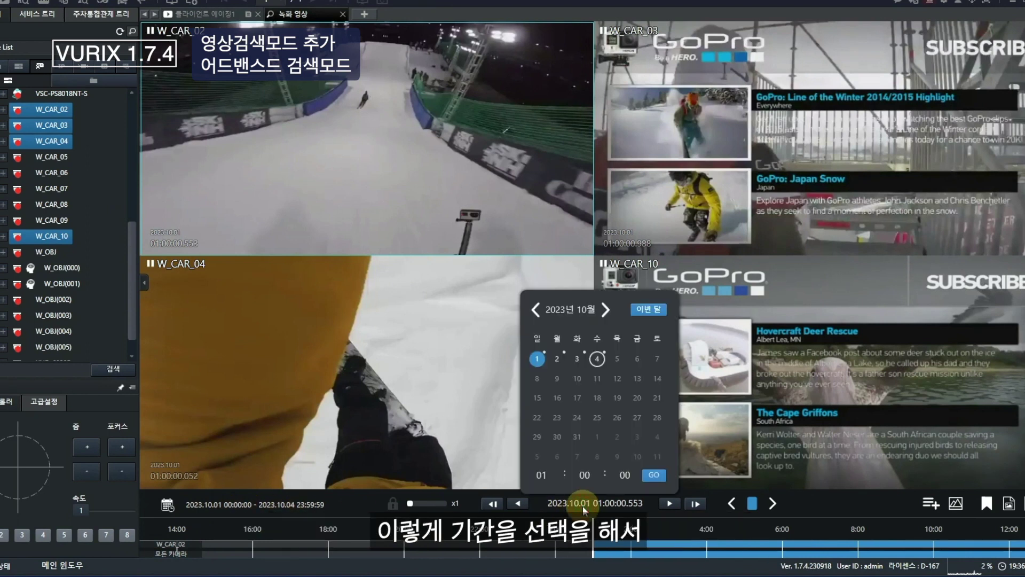
pyautogui.click(597, 358)
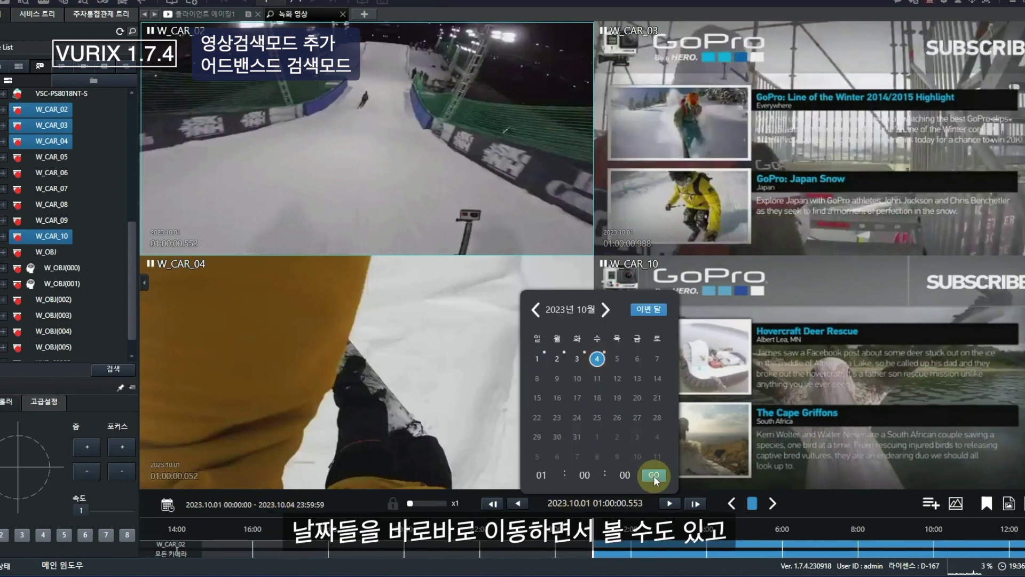
pyautogui.click(653, 475)
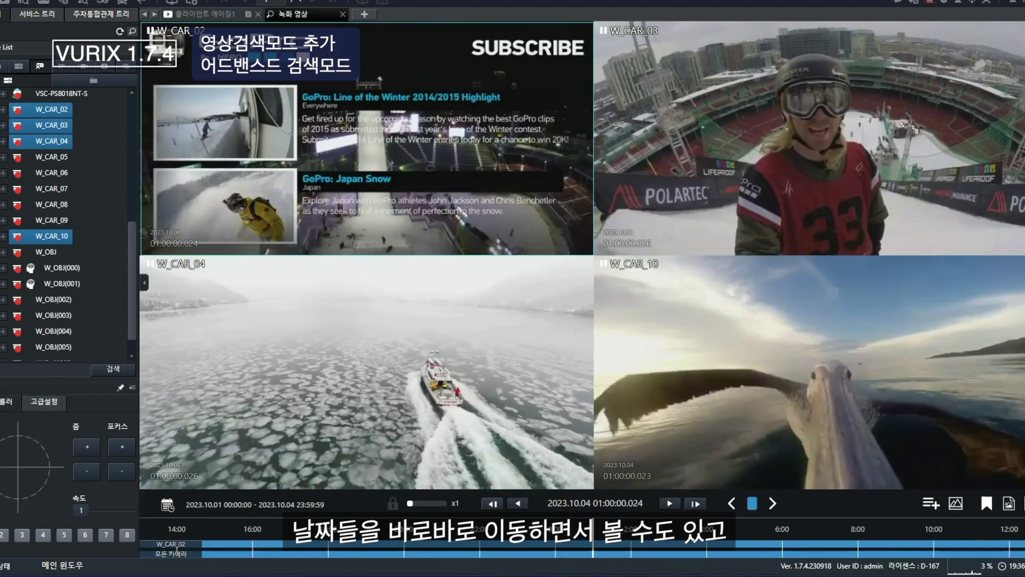
# - Shift the playback position to October 3, 2023 at 01:00:00
pyautogui.click(608, 504)
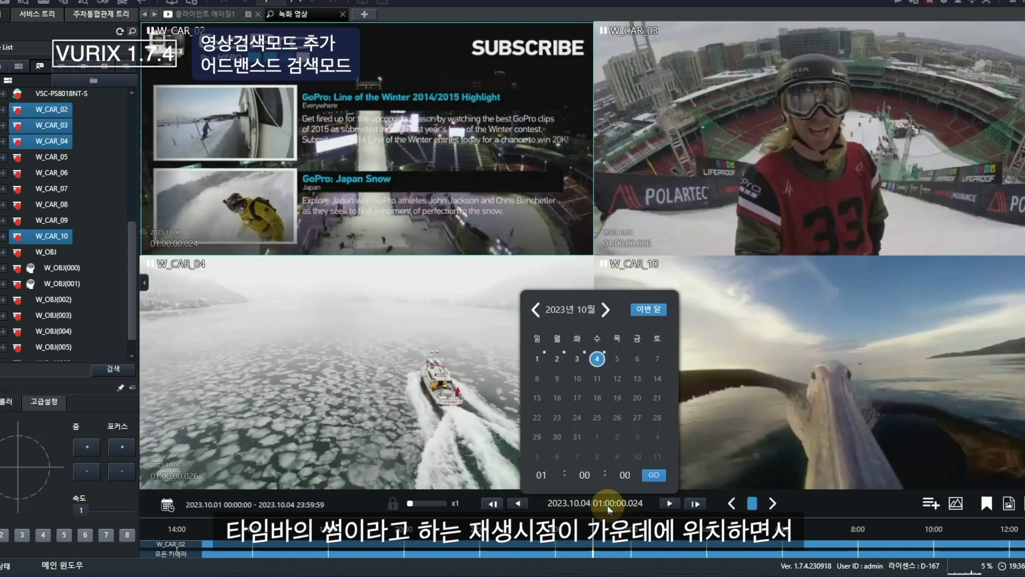
pyautogui.click(576, 363)
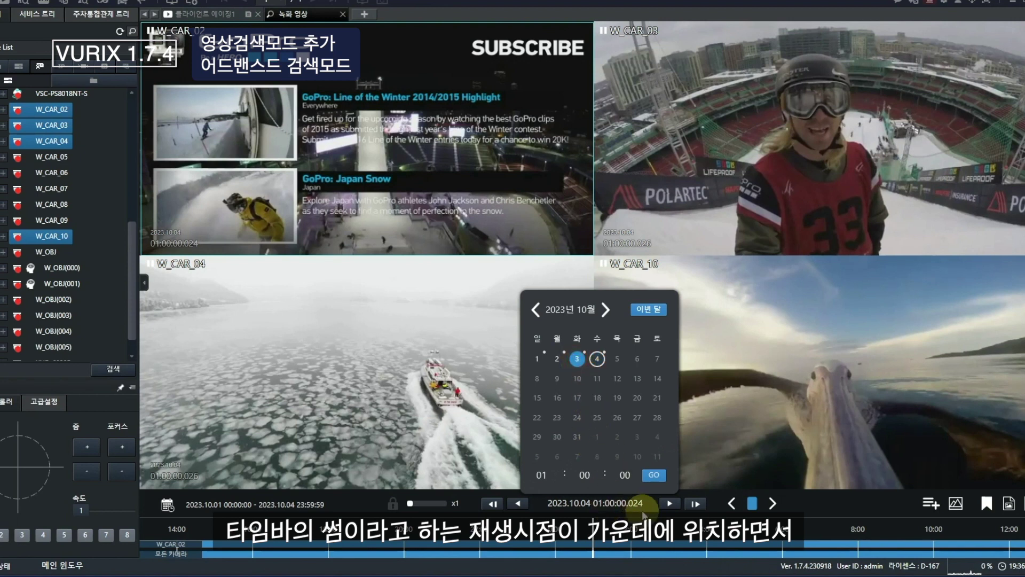
pyautogui.click(660, 476)
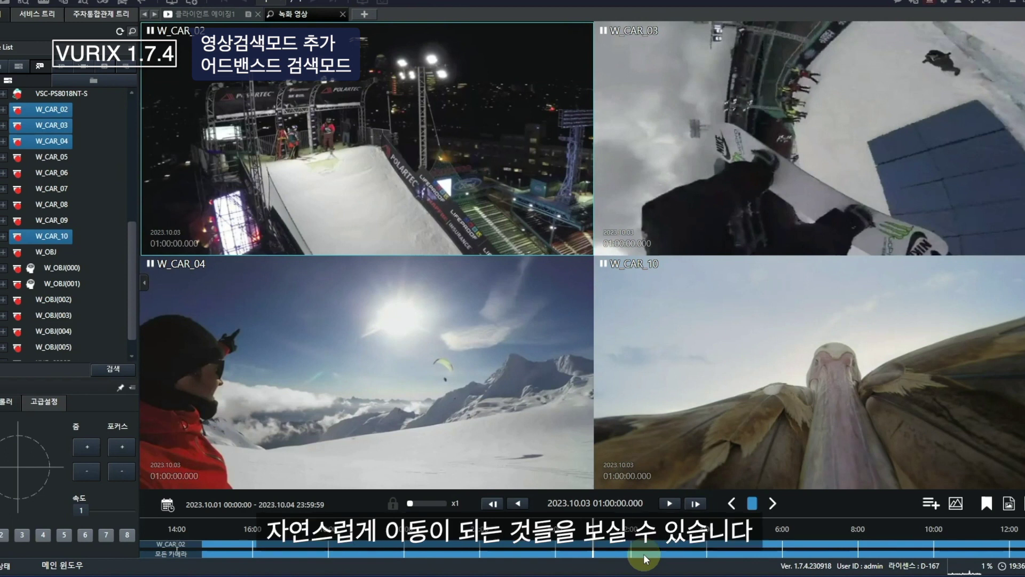
# - Set the playback time on October 3, 2023 to 23:59:00 and go to that moment
pyautogui.click(611, 505)
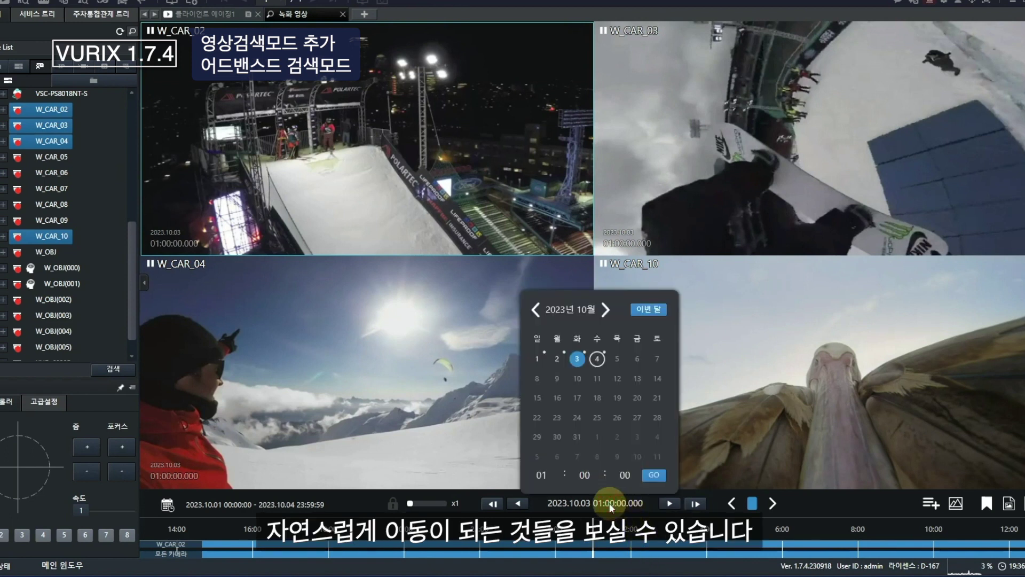
pyautogui.click(543, 476)
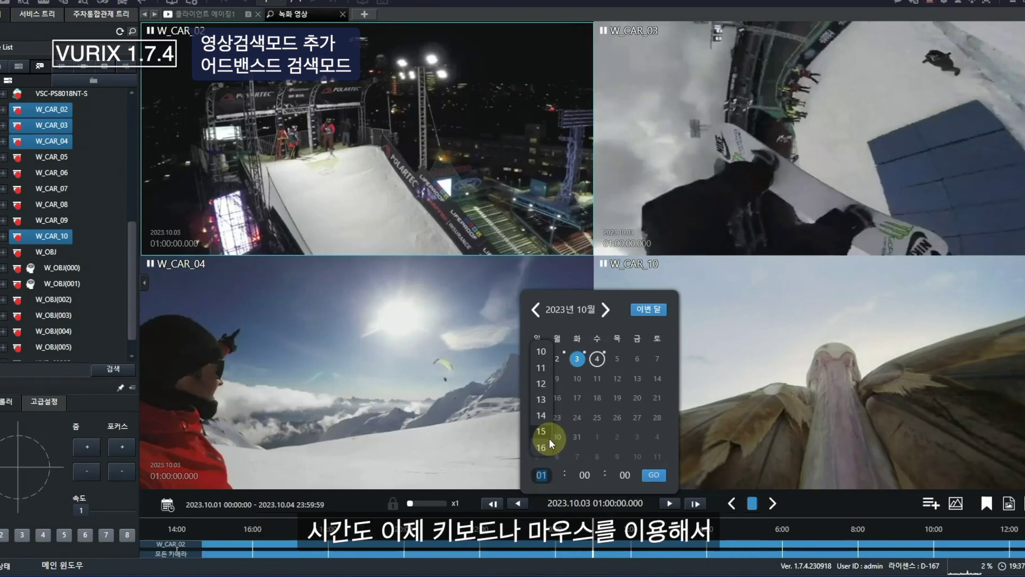
pyautogui.scroll(-1, 550, 437)
pyautogui.click(542, 433)
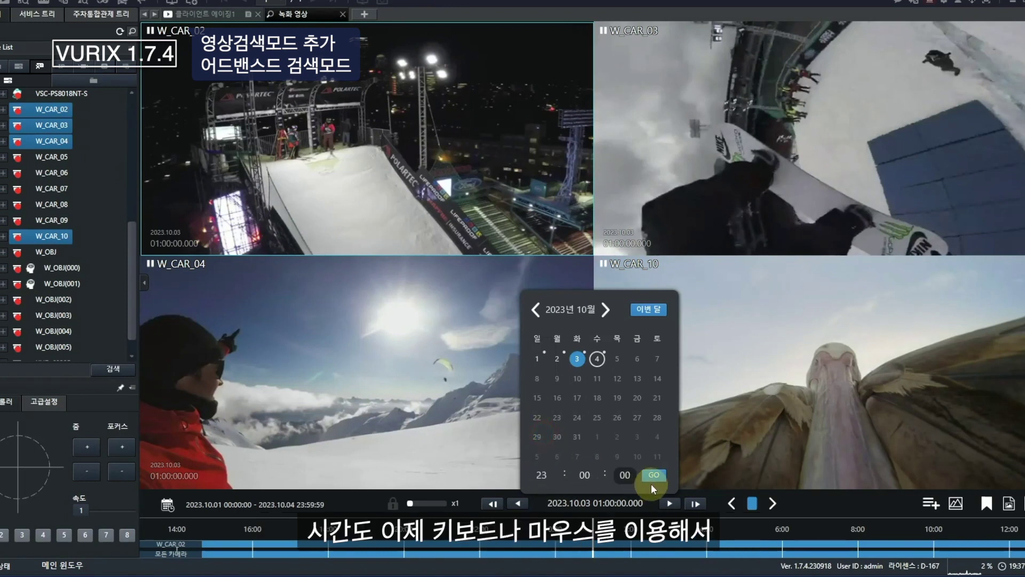
pyautogui.click(588, 477)
pyautogui.scroll(-3, 587, 439)
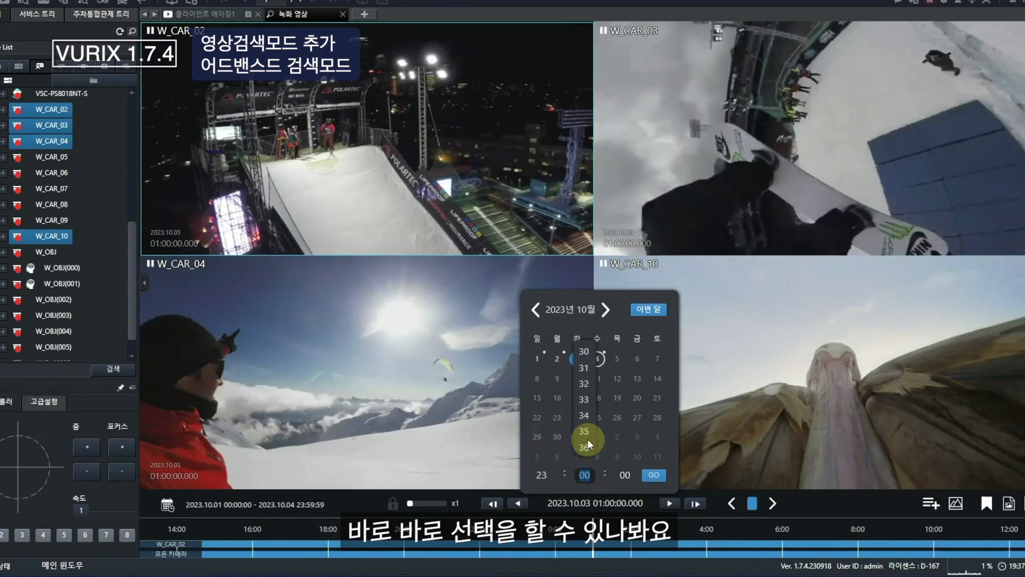
pyautogui.click(587, 438)
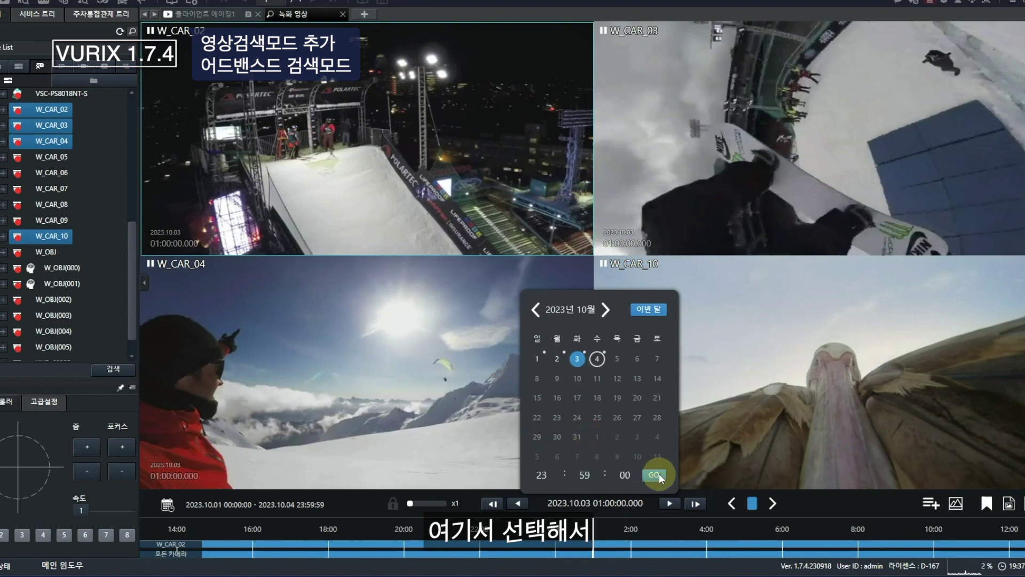
pyautogui.click(659, 473)
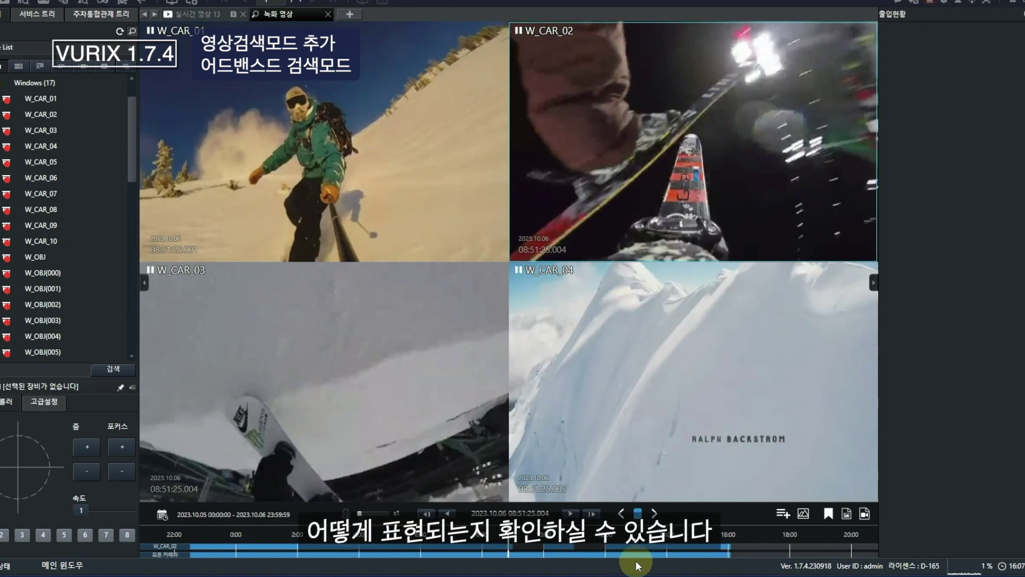
# - Select the W_CAR_01 tile and play the recordings in reverse
pyautogui.click(498, 42)
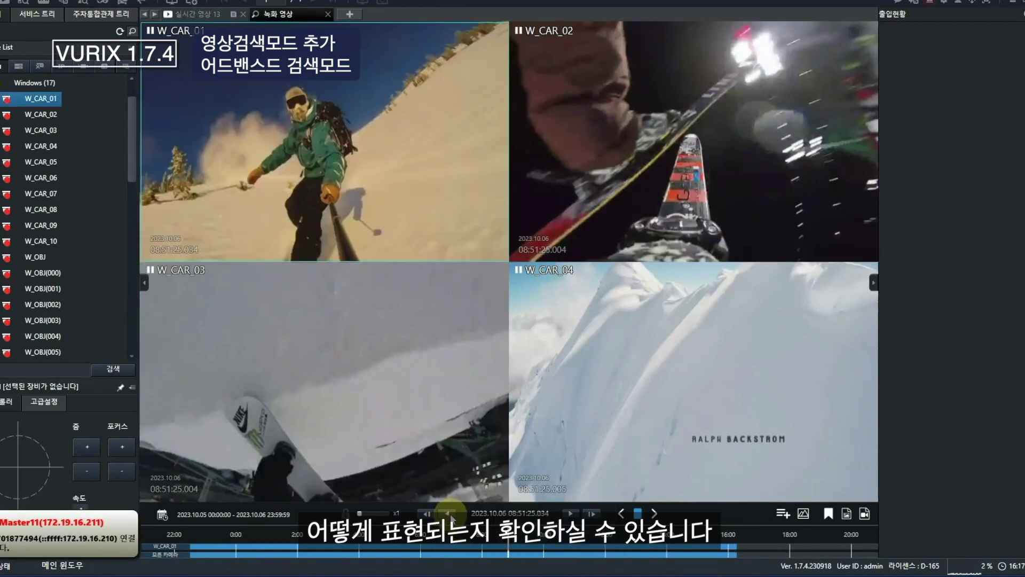
pyautogui.click(448, 514)
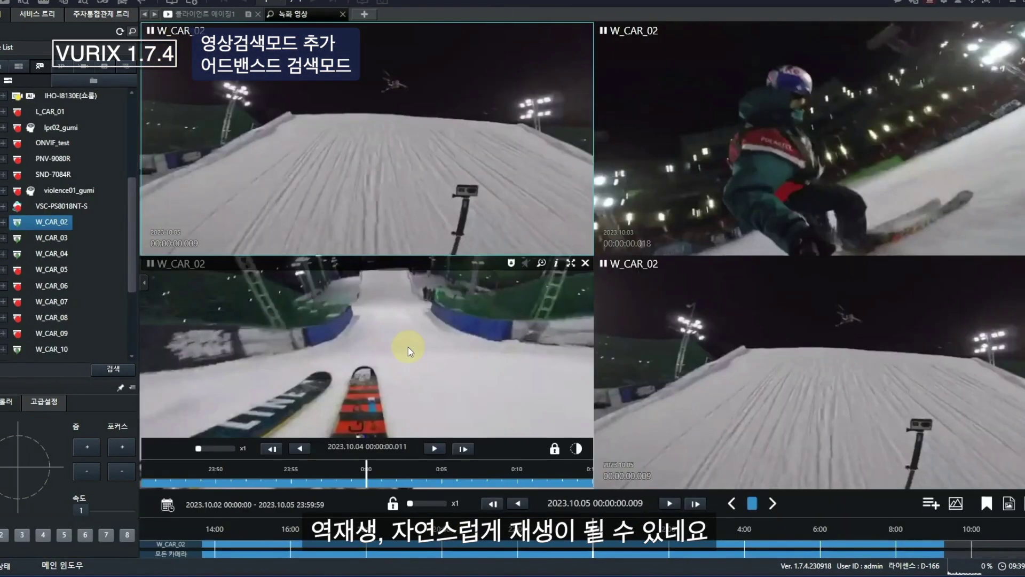
# - Lock the first W_CAR_02 tile's individual playback control and move that tile to 2023.10.02 00:00:00
pyautogui.moveTo(825, 365)
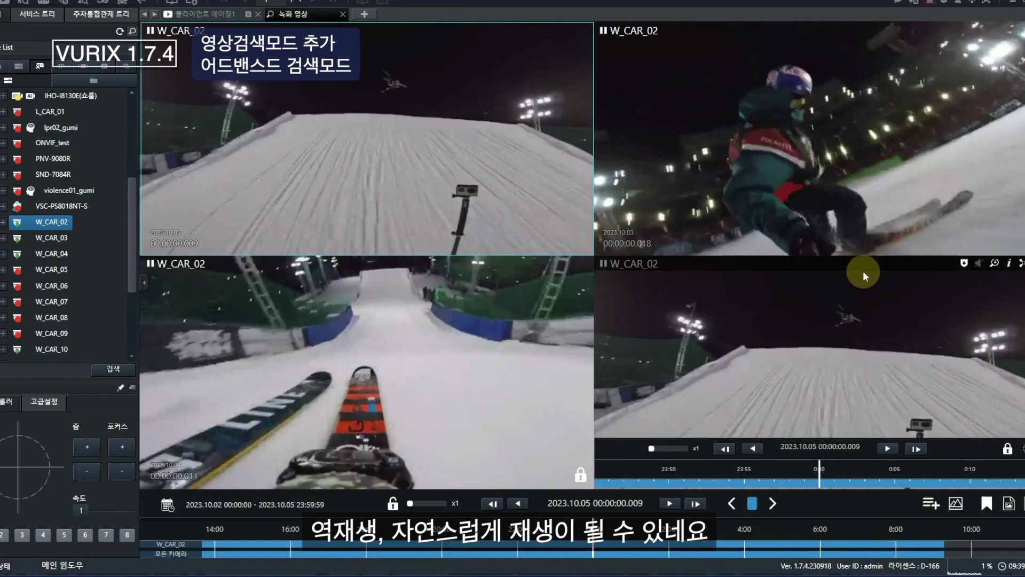
pyautogui.moveTo(415, 156)
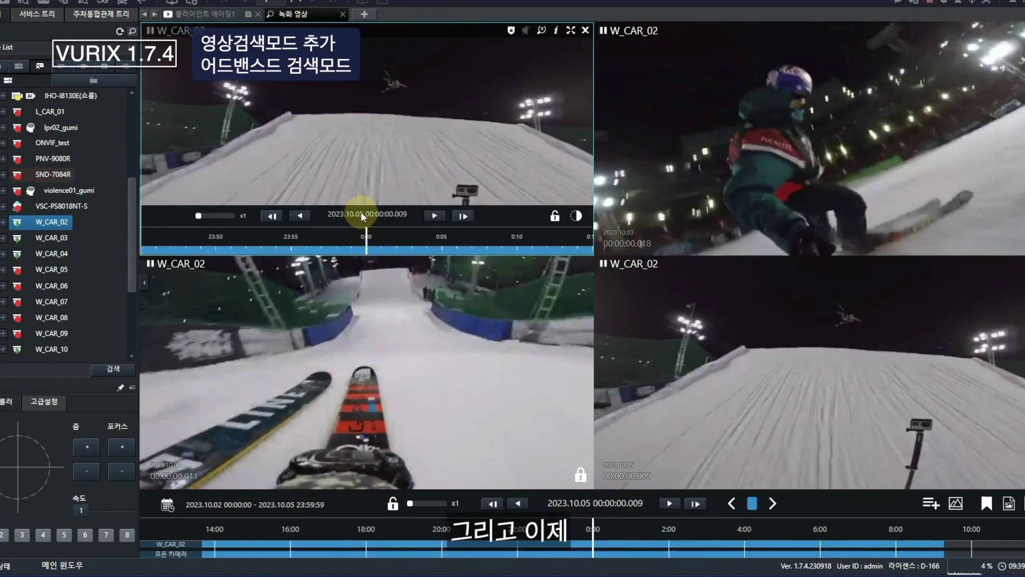
pyautogui.click(554, 215)
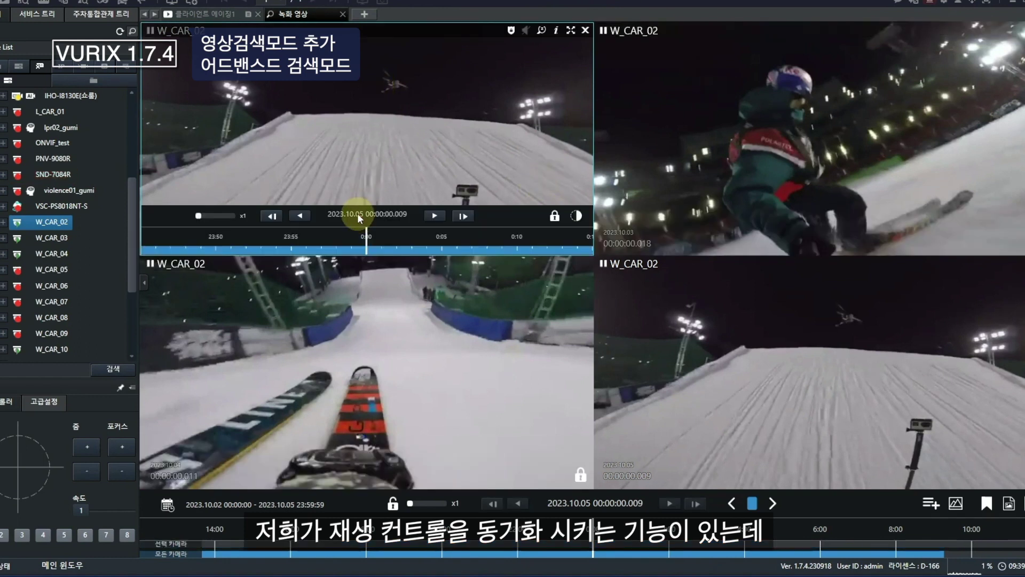
pyautogui.click(358, 213)
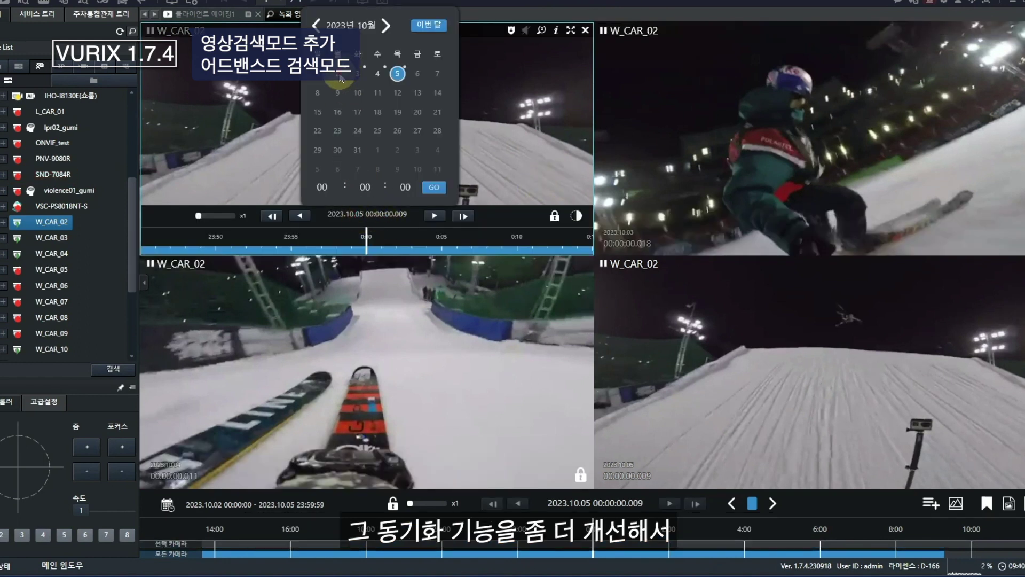
pyautogui.click(346, 75)
pyautogui.click(439, 186)
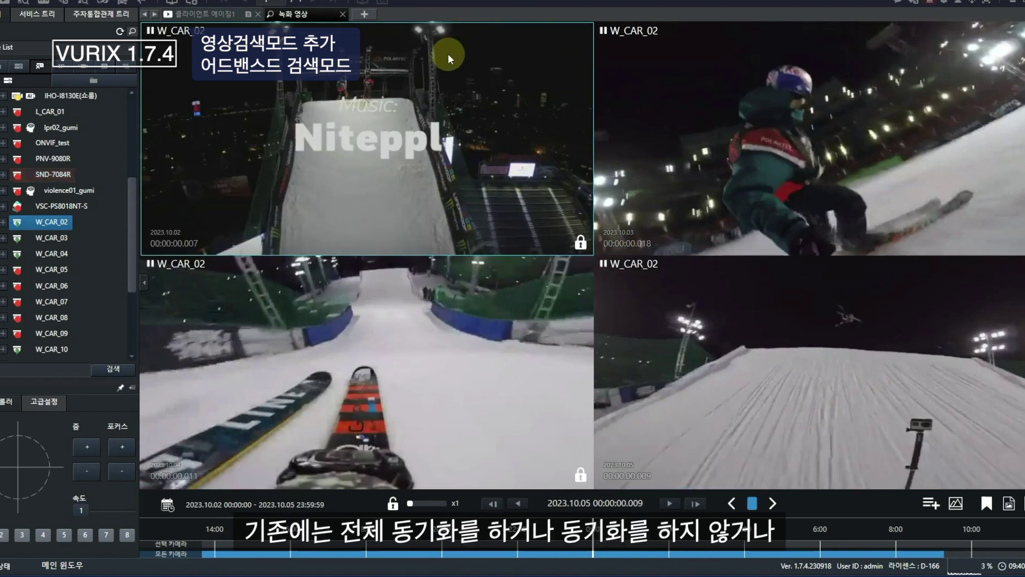
# - Start forward playback in each of the four W_CAR_02 tiles using the tiles' individual playback controls
pyautogui.moveTo(504, 162)
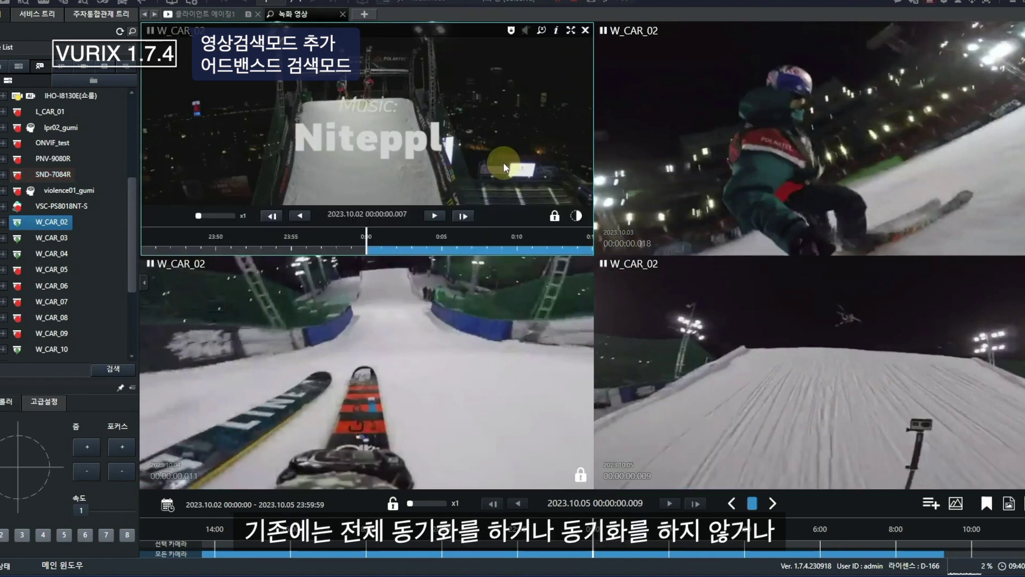
pyautogui.click(432, 216)
pyautogui.click(888, 216)
pyautogui.moveTo(538, 404)
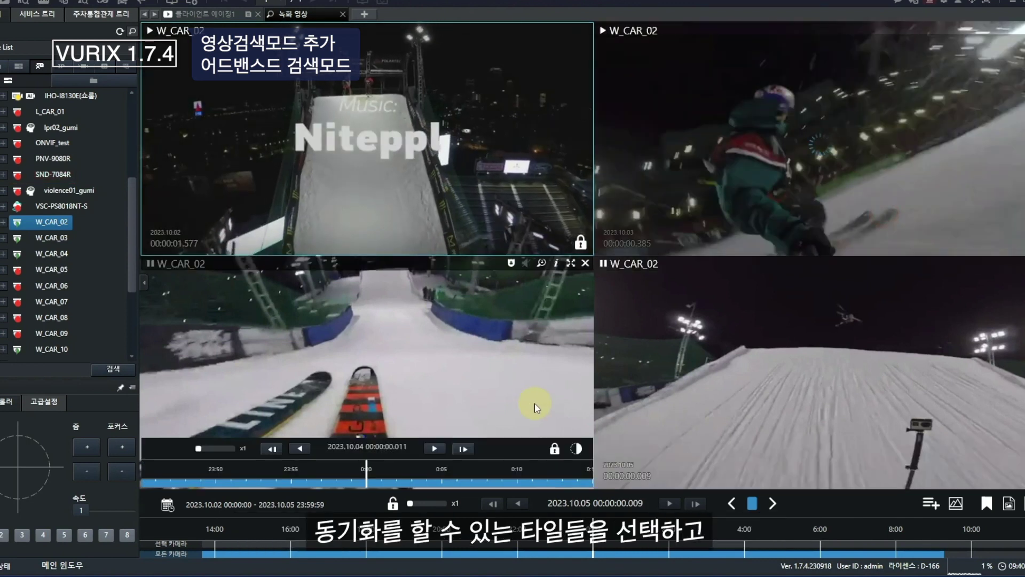
pyautogui.click(444, 449)
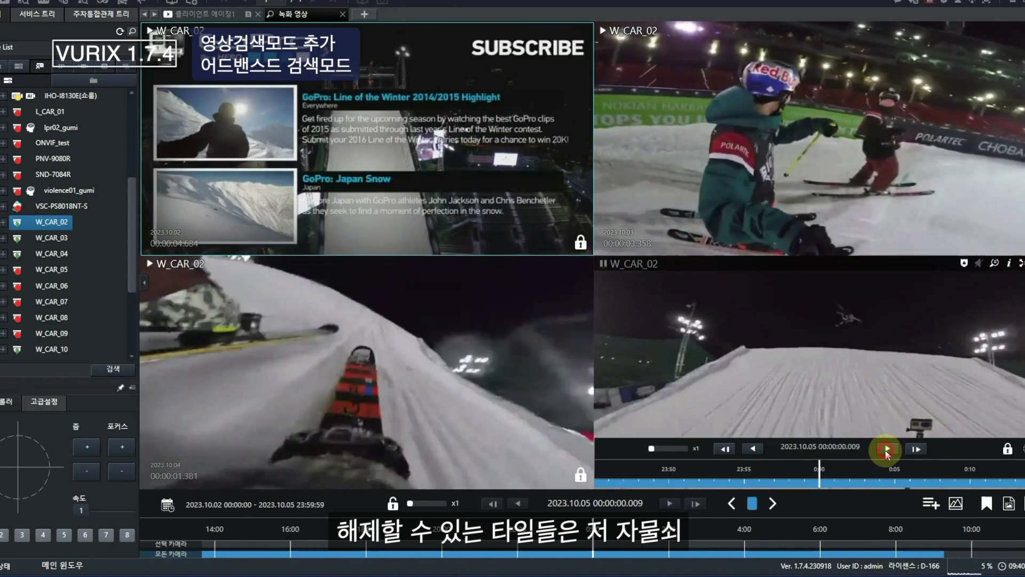
pyautogui.click(886, 450)
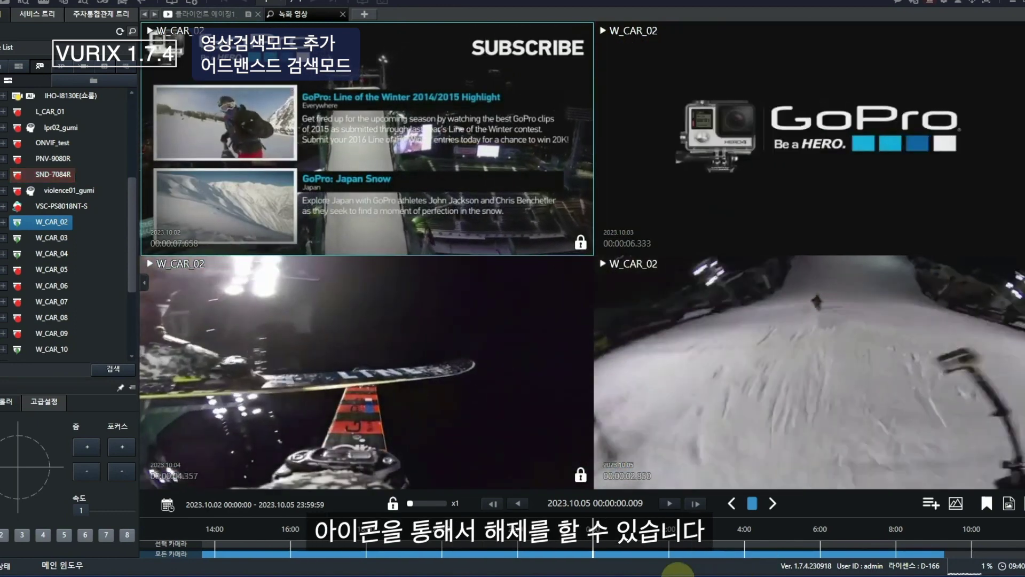
# - Open the bookmark list and search for bookmarks of the W_CAR_03 device
pyautogui.click(986, 503)
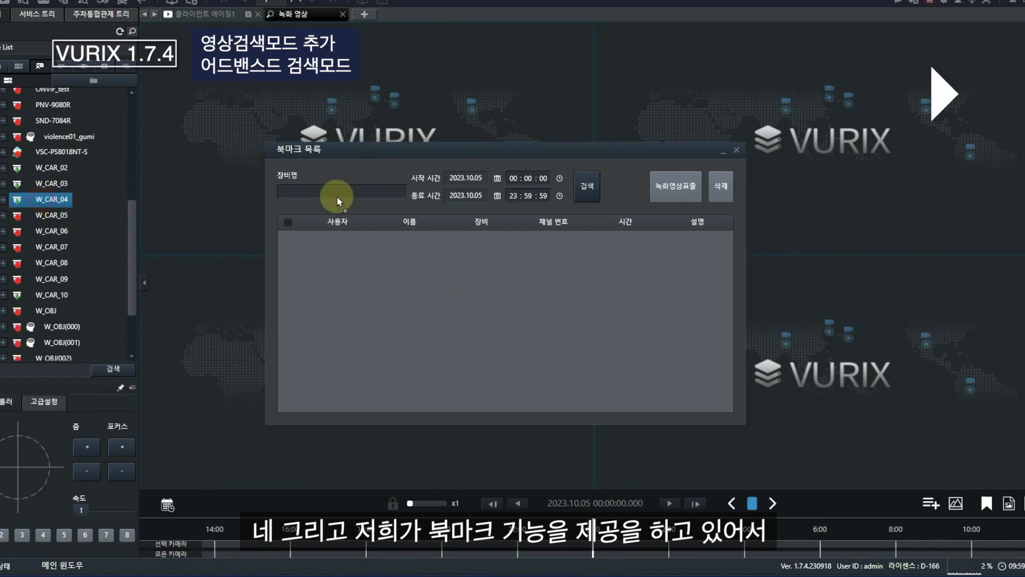
pyautogui.moveTo(50, 184); pyautogui.dragTo(342, 190)
pyautogui.click(594, 188)
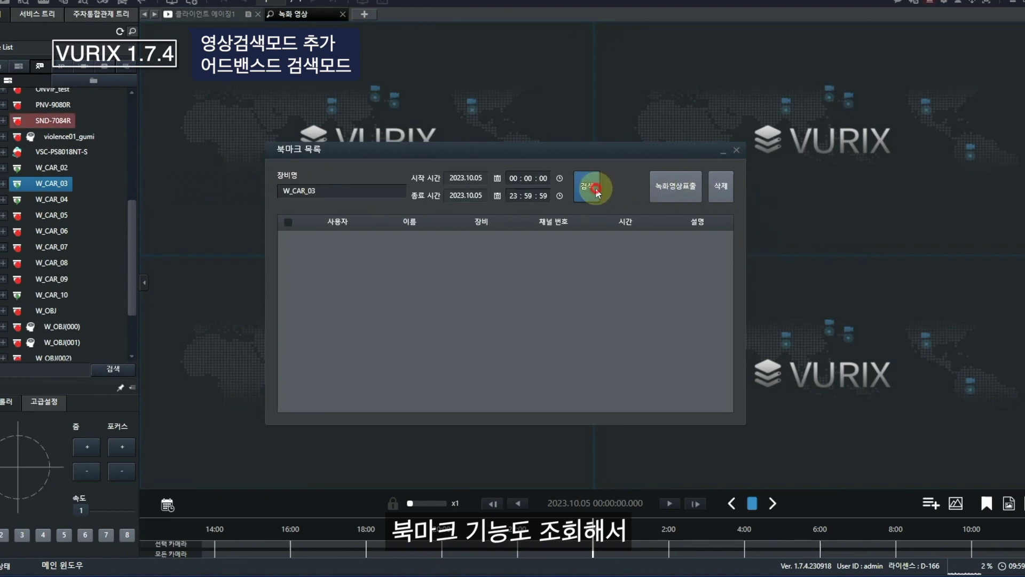
# - Select both W_CAR_03 bookmarks, display their recorded video in the tiles and close the bookmark list
pyautogui.click(285, 243)
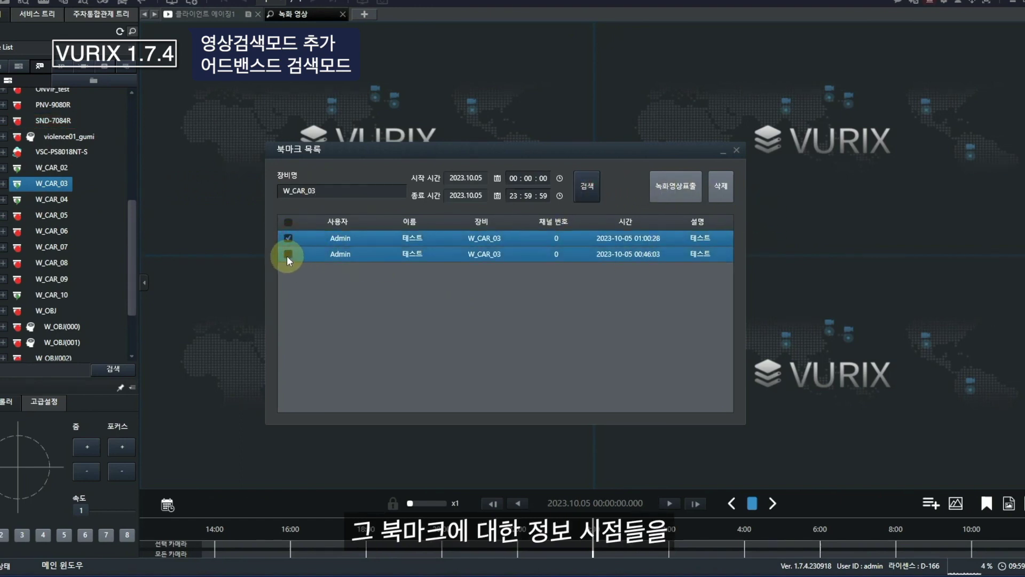
pyautogui.click(288, 254)
pyautogui.click(682, 185)
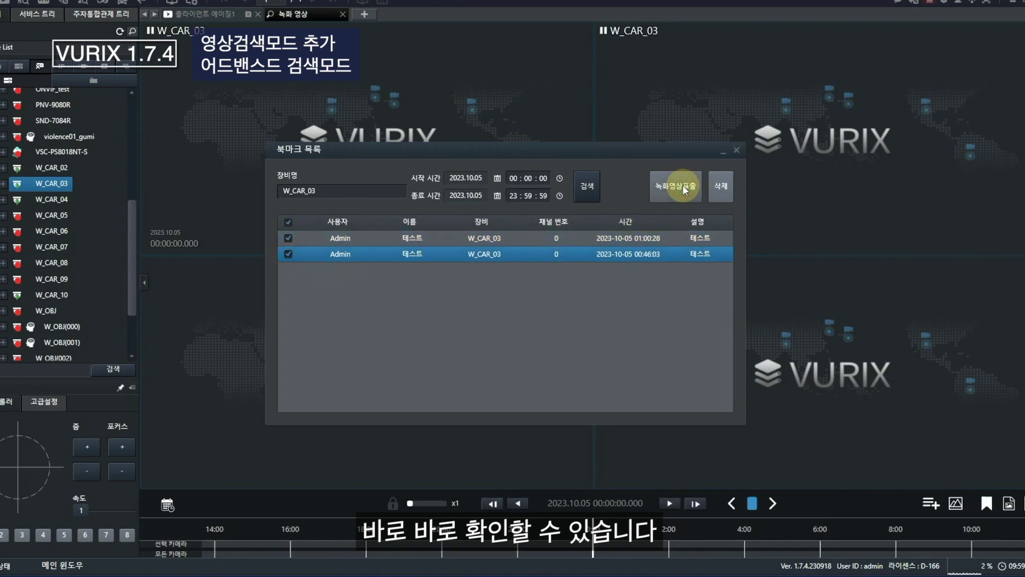
pyautogui.click(739, 148)
# - Select the second W_CAR_03 tile and move playback to about 00:44:23, near the first bookmark marker on the shared timeline
pyautogui.moveTo(407, 160)
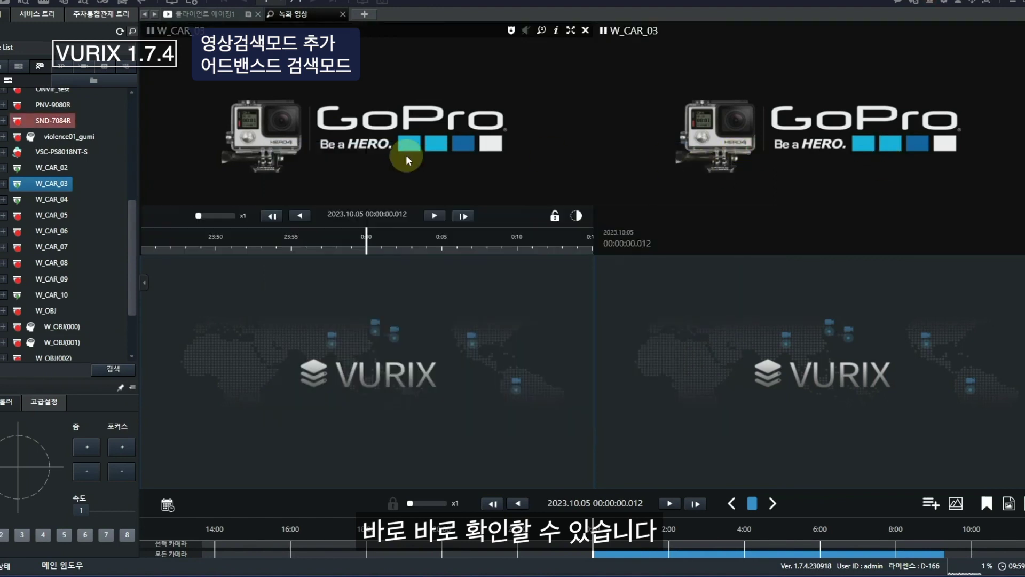
pyautogui.click(883, 132)
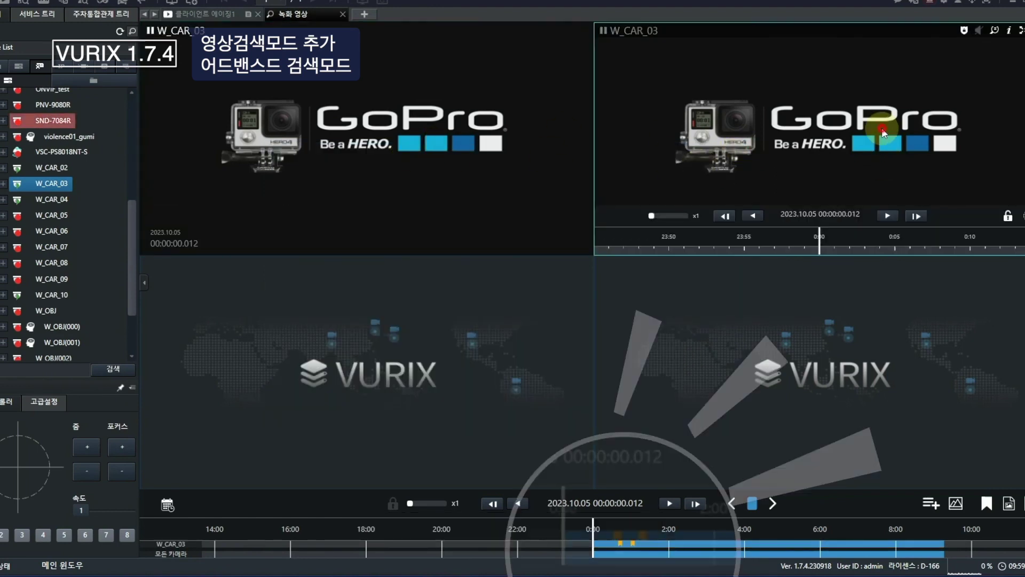
pyautogui.click(621, 543)
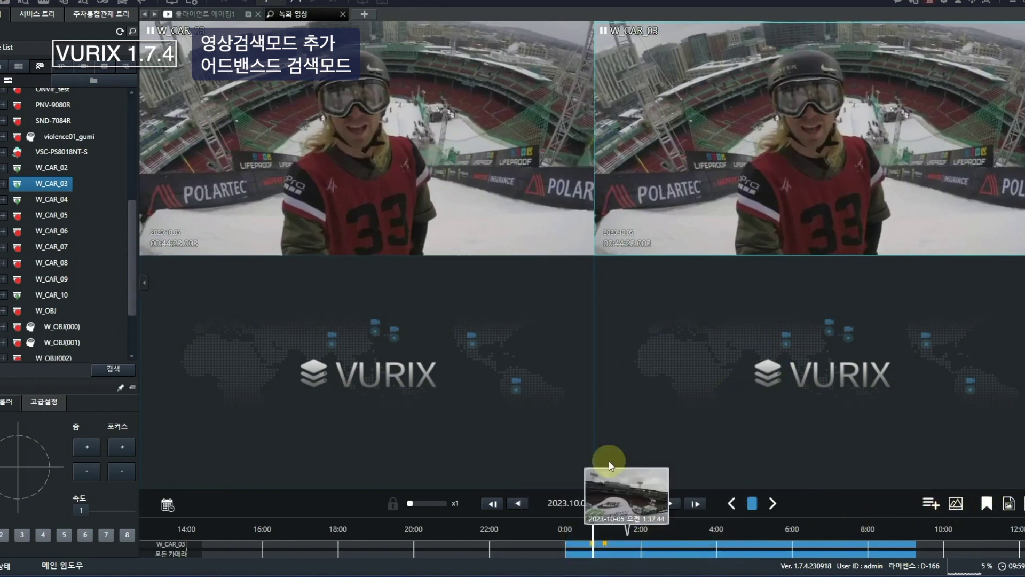
# - Set the playback jump type to 북마크 and jump back and forth between the W_CAR_03 bookmarks
pyautogui.click(752, 502)
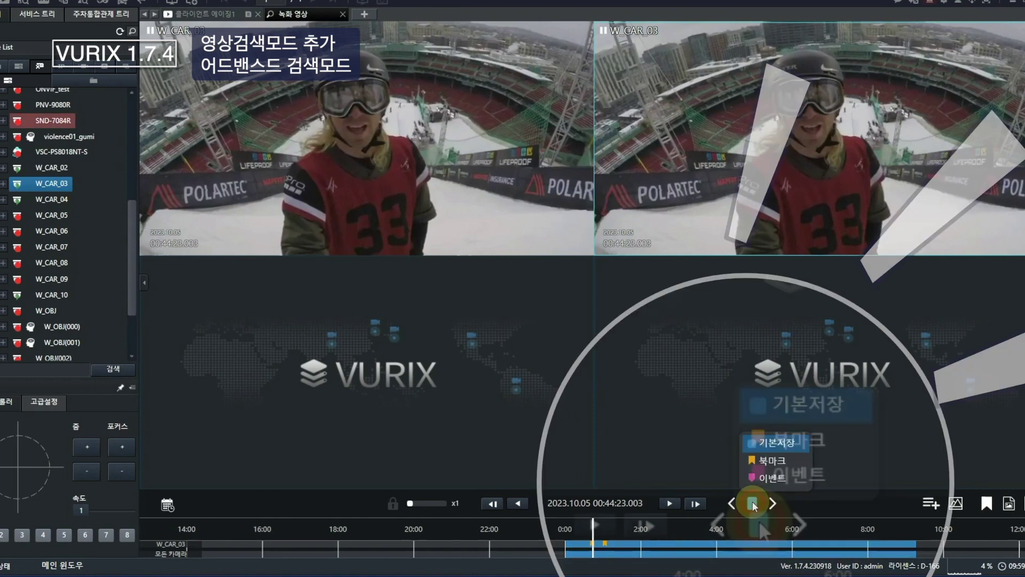
pyautogui.click(772, 460)
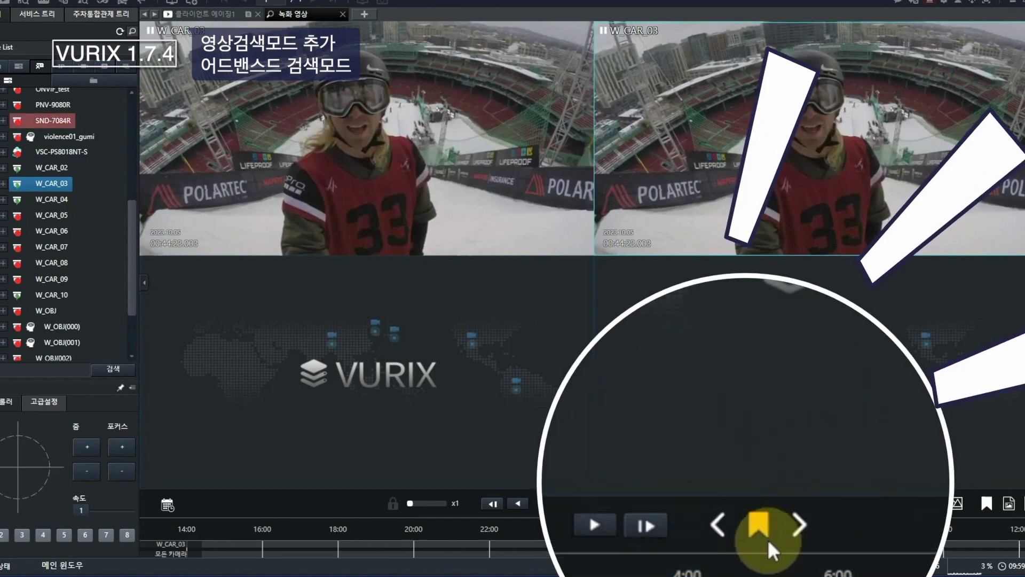
pyautogui.click(798, 524)
pyautogui.click(717, 524)
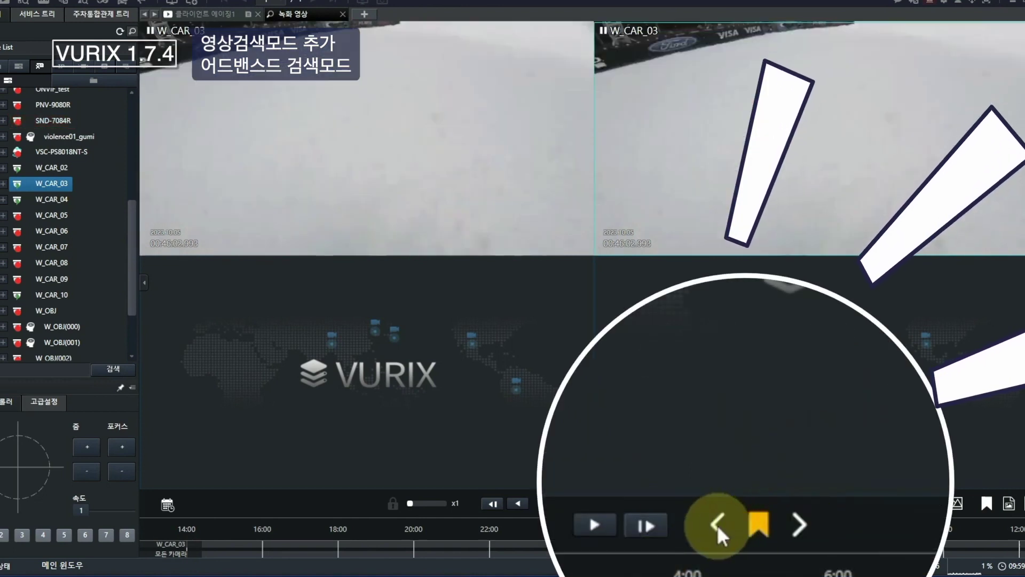
pyautogui.click(772, 504)
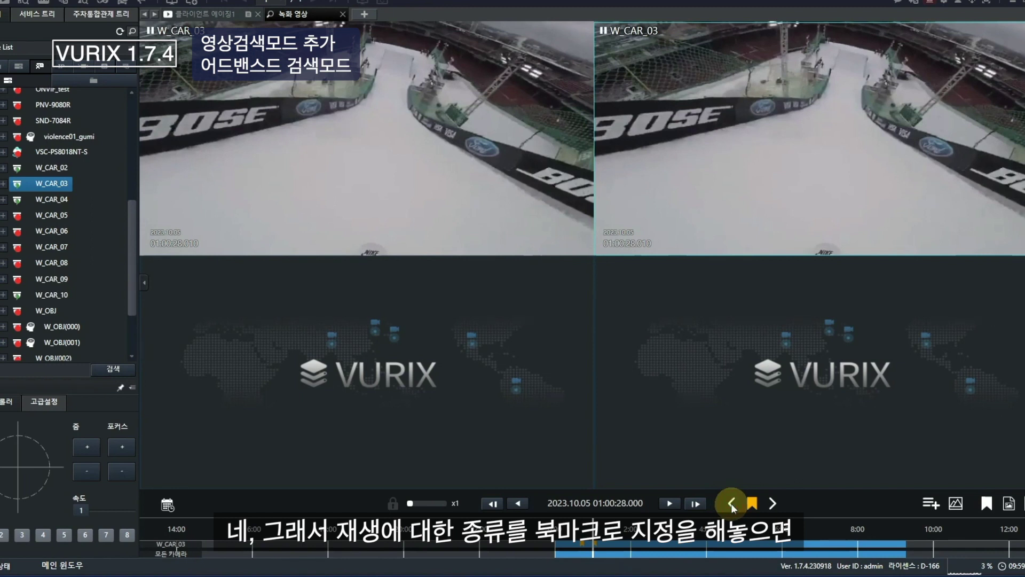
pyautogui.click(732, 503)
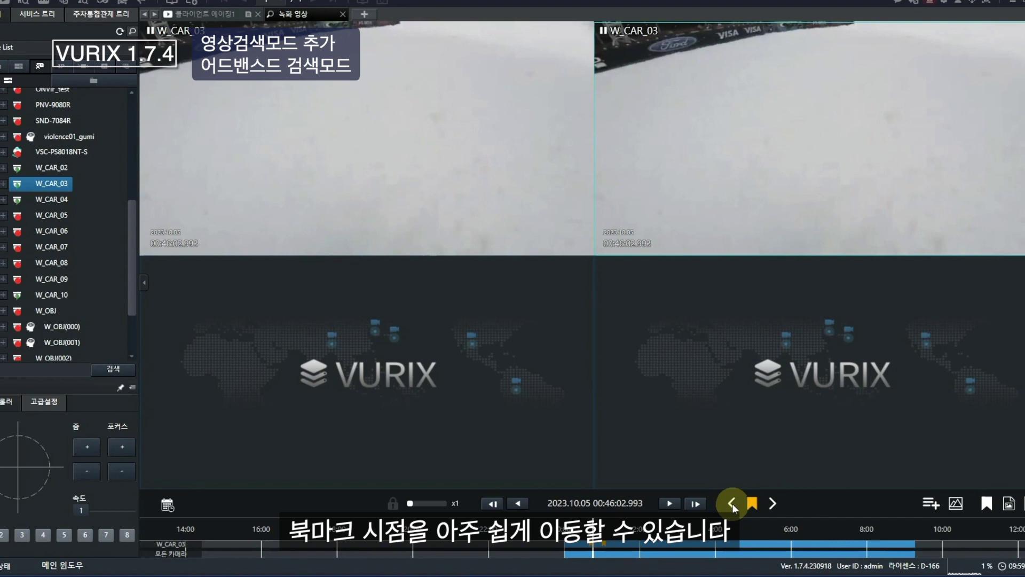
pyautogui.click(772, 504)
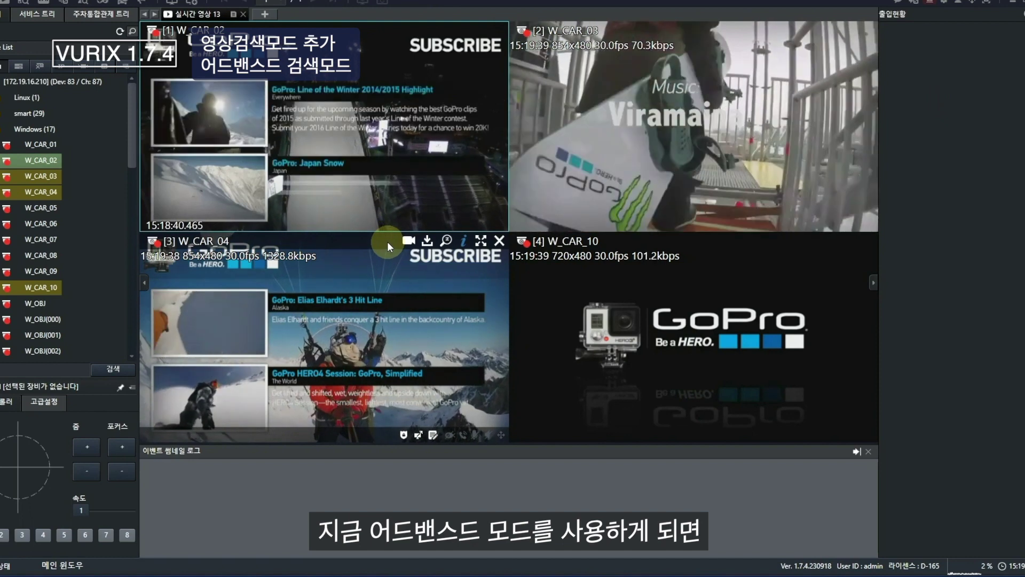
# - Move the live W_CAR_02 tile back to recorded video around 15:19 on its own timeline, and return the tile to live video
pyautogui.moveTo(379, 147)
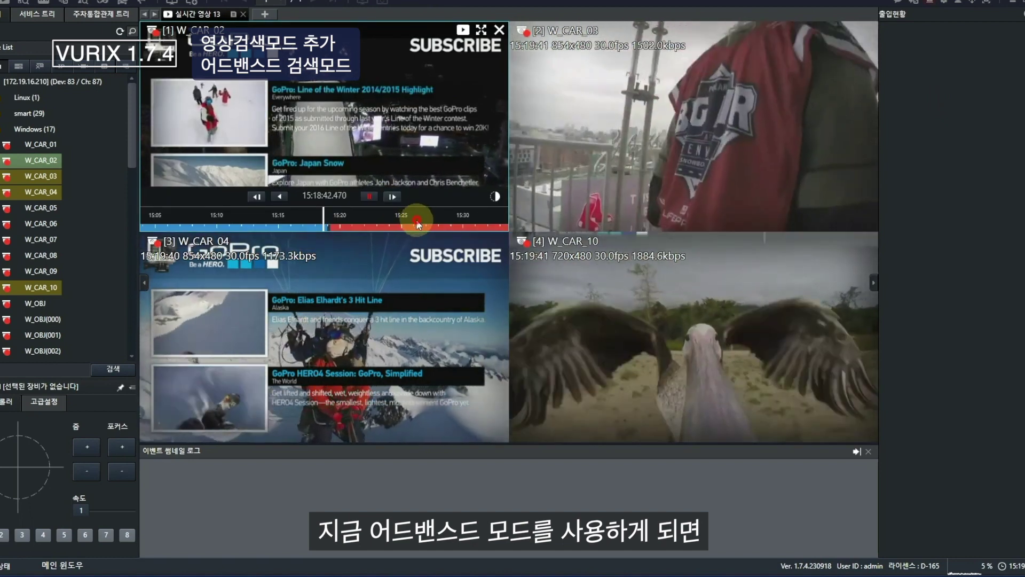
pyautogui.click(328, 225)
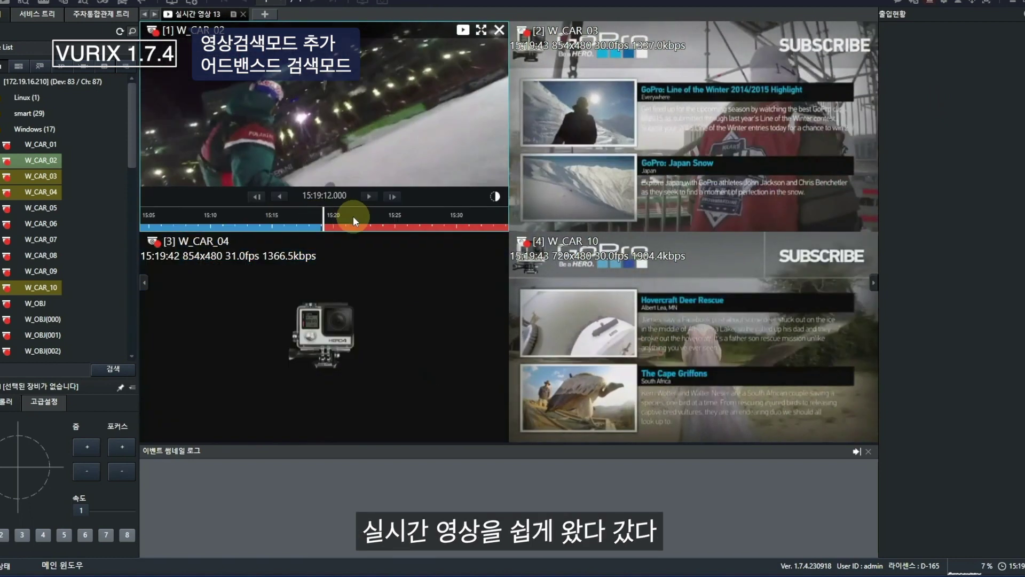
pyautogui.moveTo(354, 216)
pyautogui.mouseDown()
pyautogui.moveTo(392, 222)
pyautogui.moveTo(337, 219)
pyautogui.mouseUp()
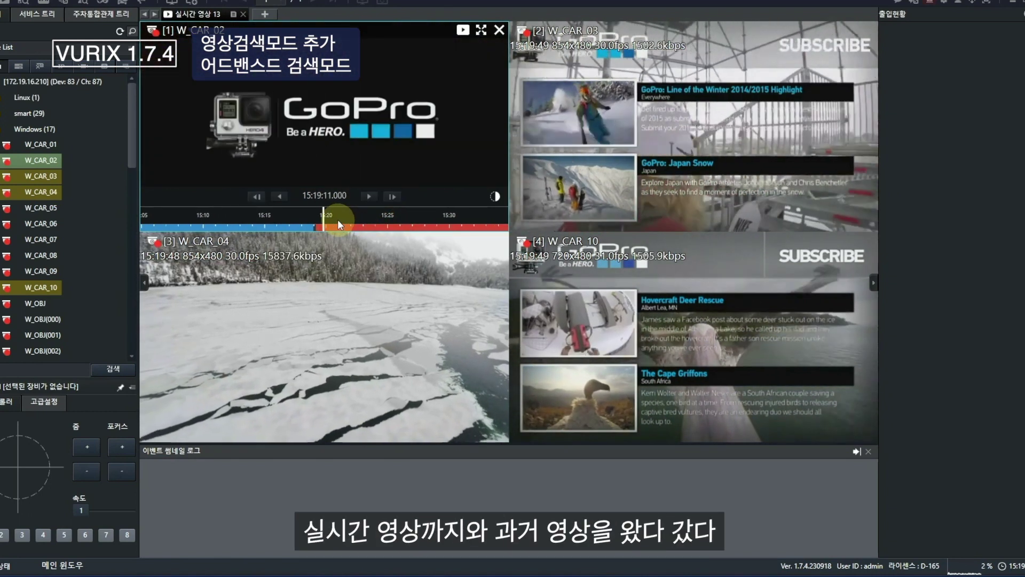
pyautogui.moveTo(367, 168)
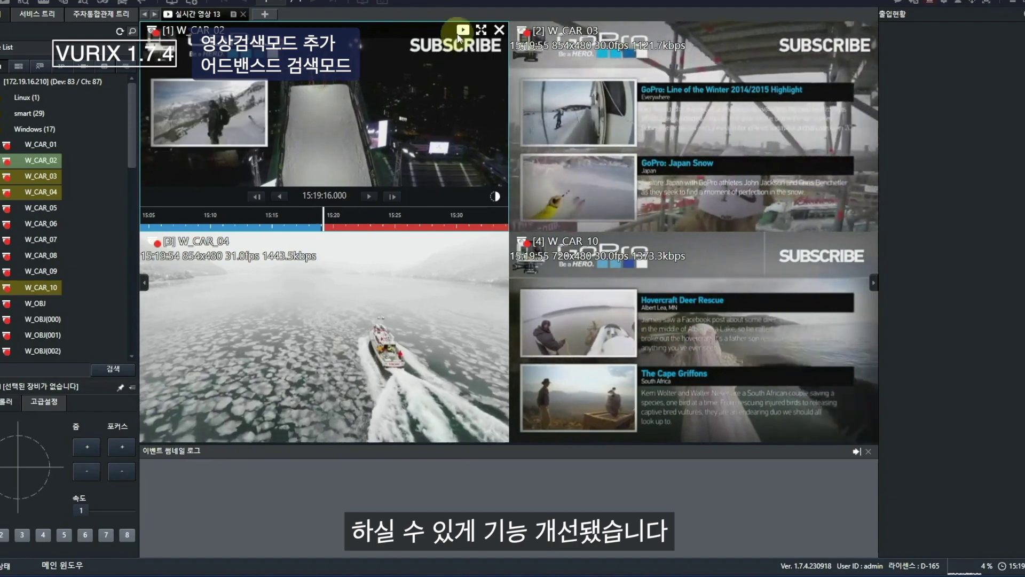
pyautogui.click(463, 30)
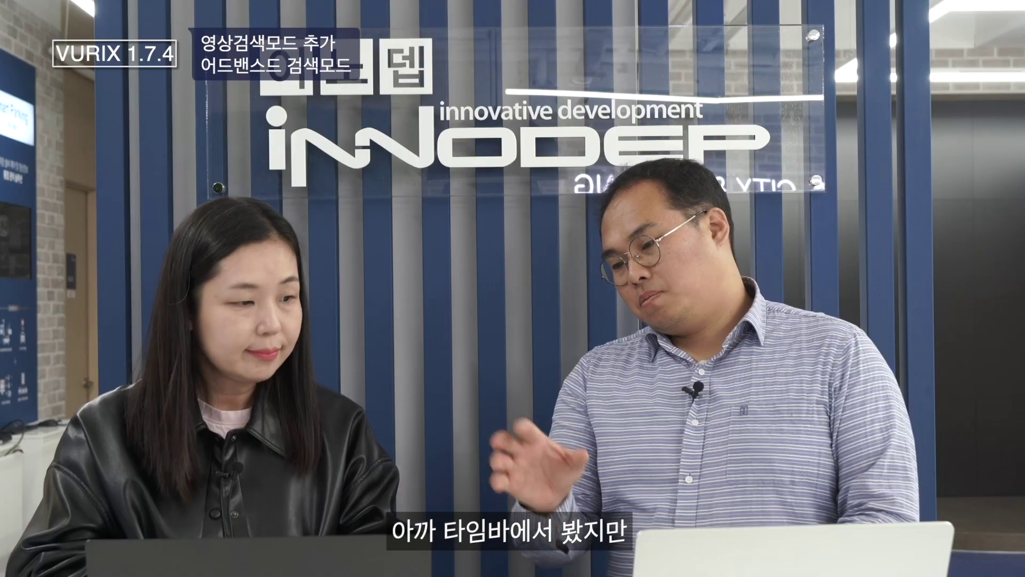
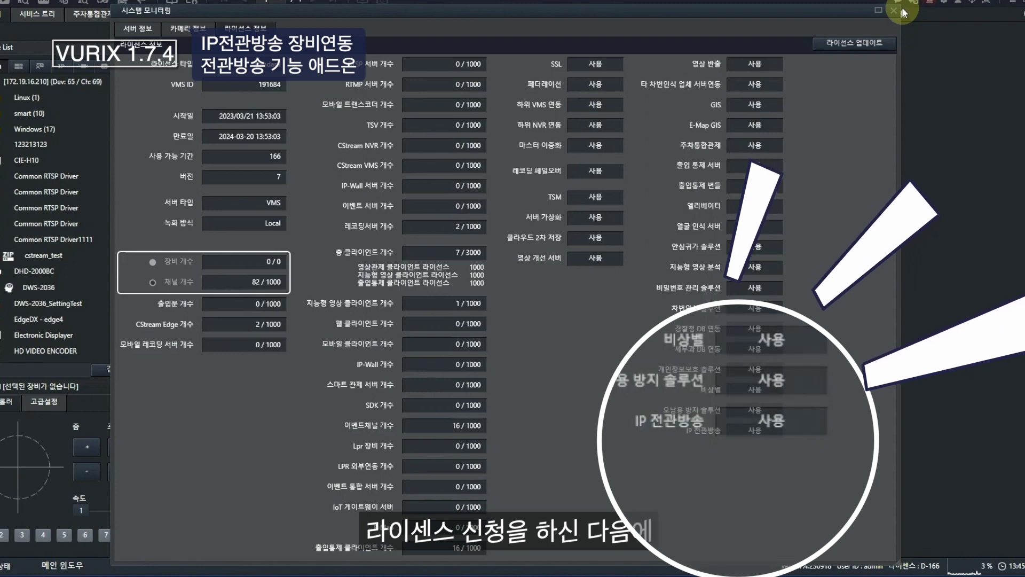
# - Close system monitoring and examine the Admin account's add-on permissions and the 신형 그룹 speaker group's settings
pyautogui.click(903, 11)
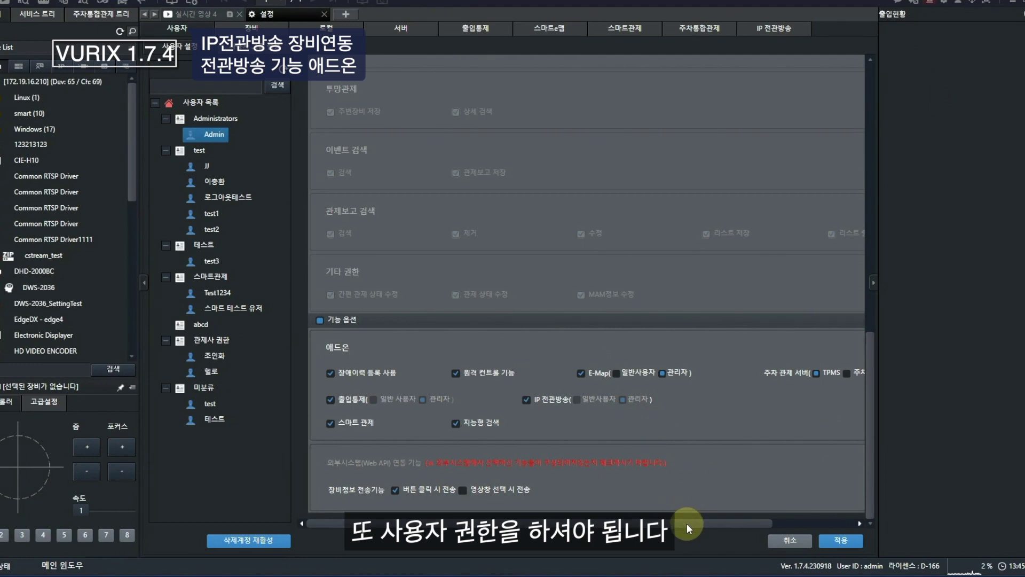
pyautogui.moveTo(687, 523); pyautogui.dragTo(841, 524)
pyautogui.moveTo(742, 526); pyautogui.dragTo(646, 528)
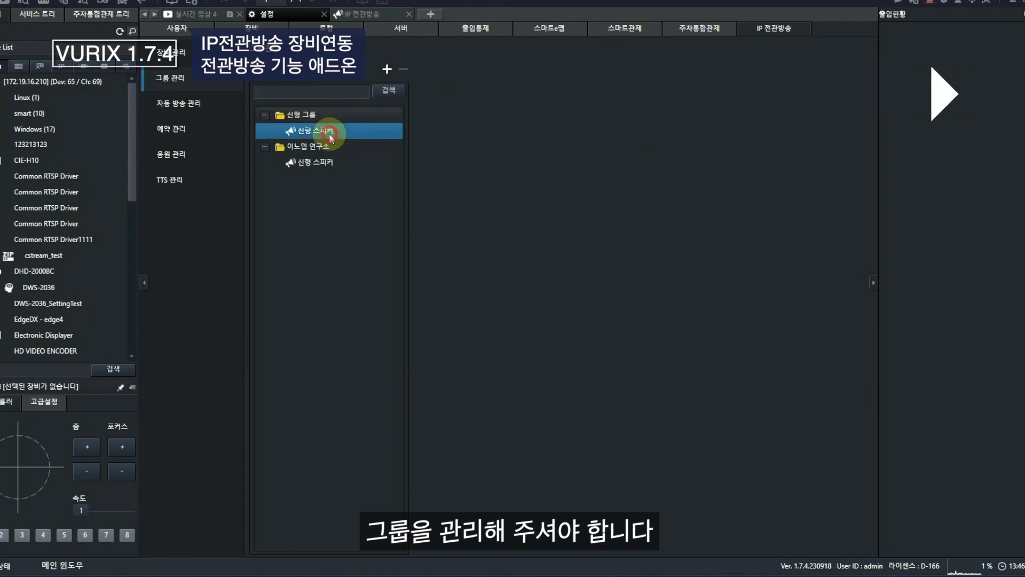
pyautogui.click(287, 115)
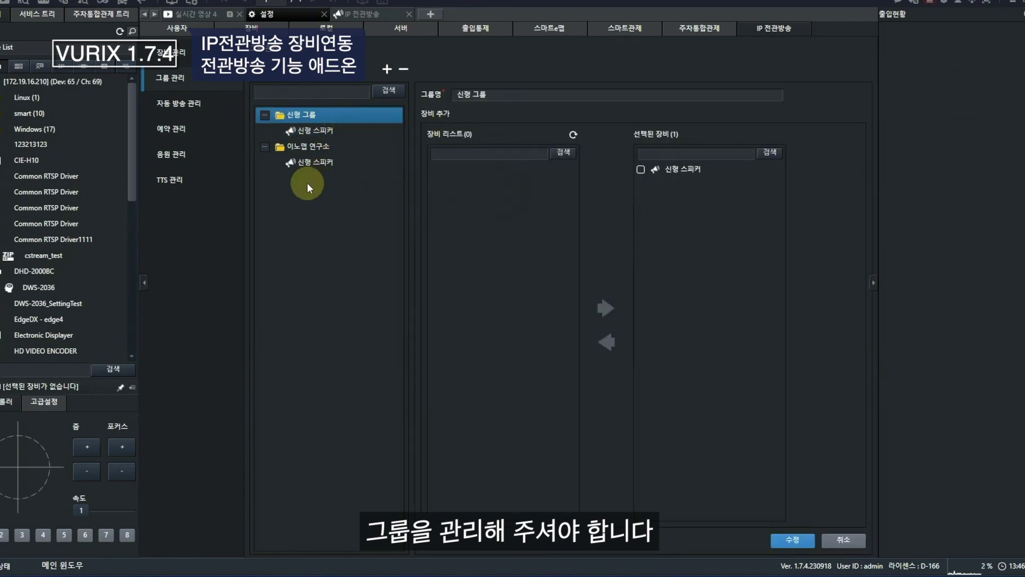
# - Upload 5_O_July.mp3 from the downloads folder as a new sound source for IP broadcasting
pyautogui.click(798, 79)
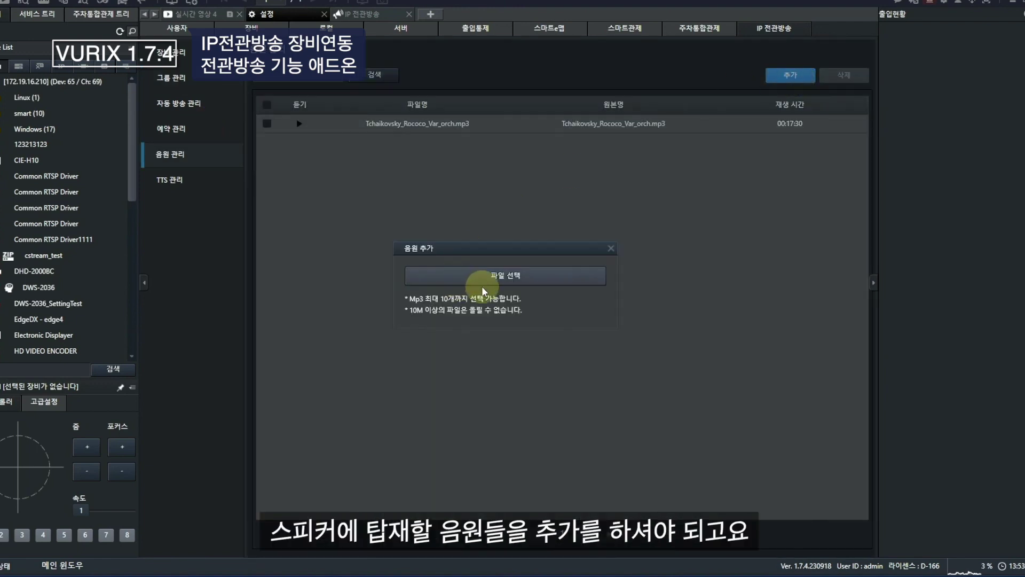
pyautogui.click(520, 276)
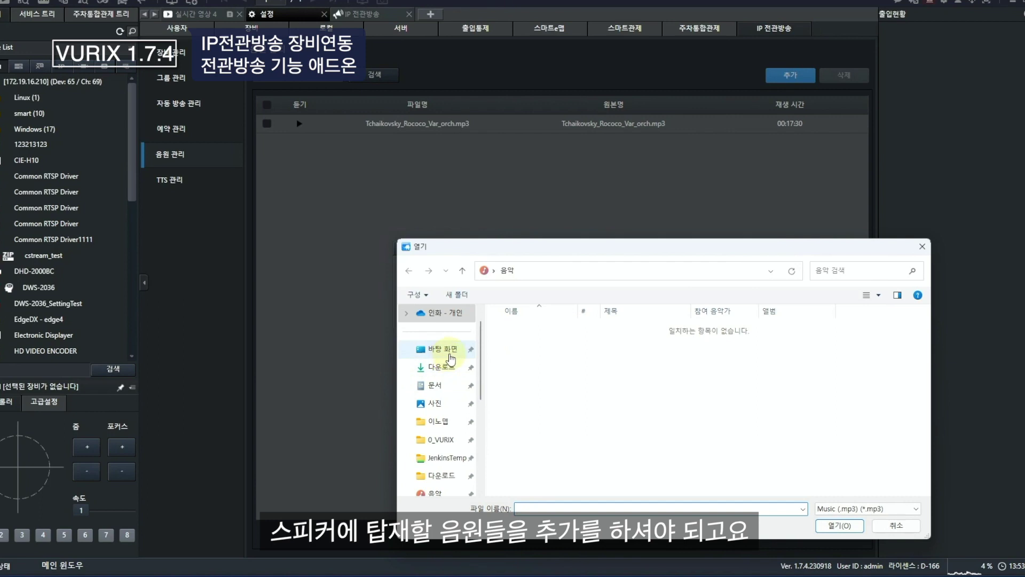
pyautogui.click(444, 367)
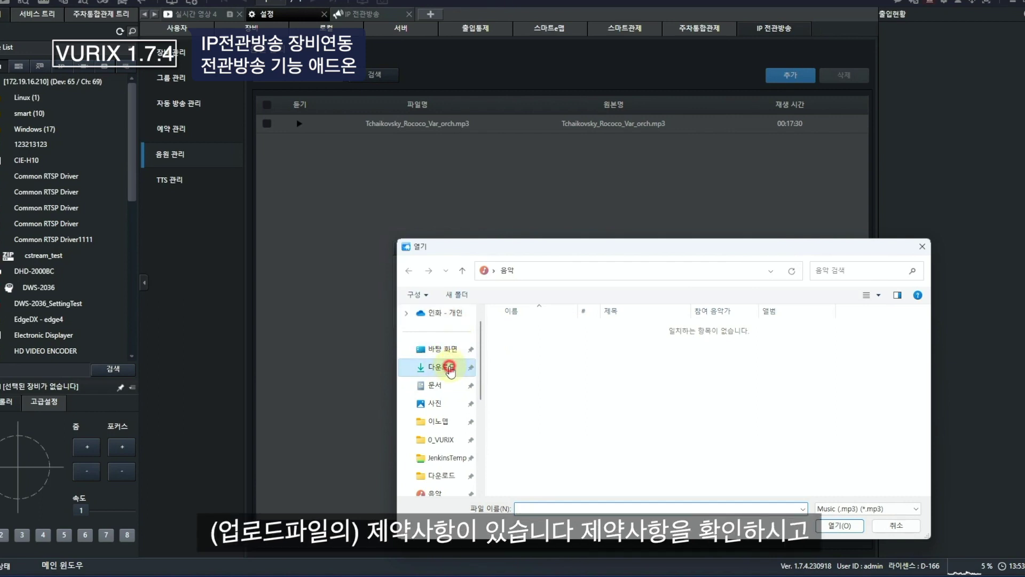
pyautogui.click(547, 346)
pyautogui.doubleClick(546, 346)
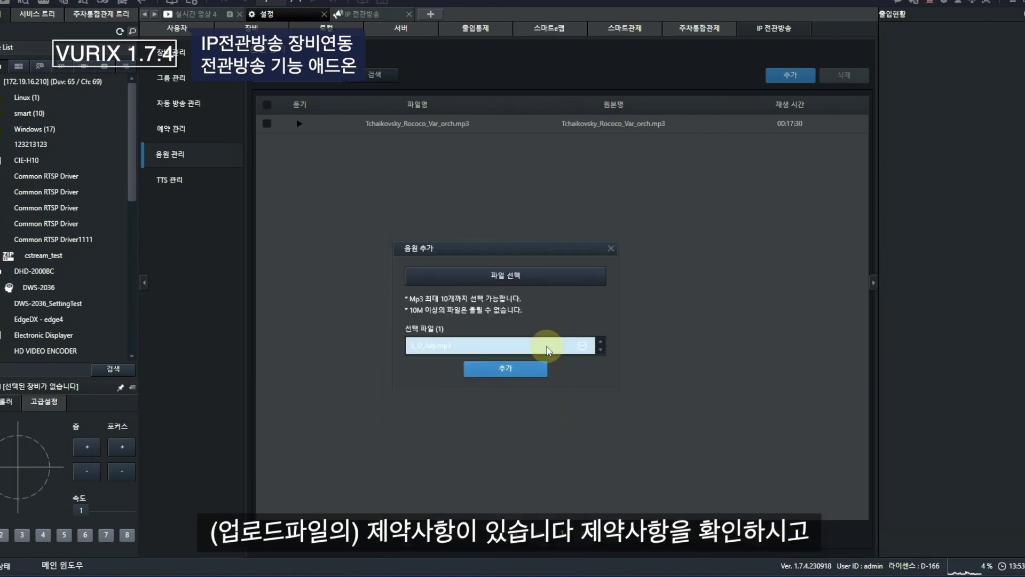
pyautogui.click(509, 372)
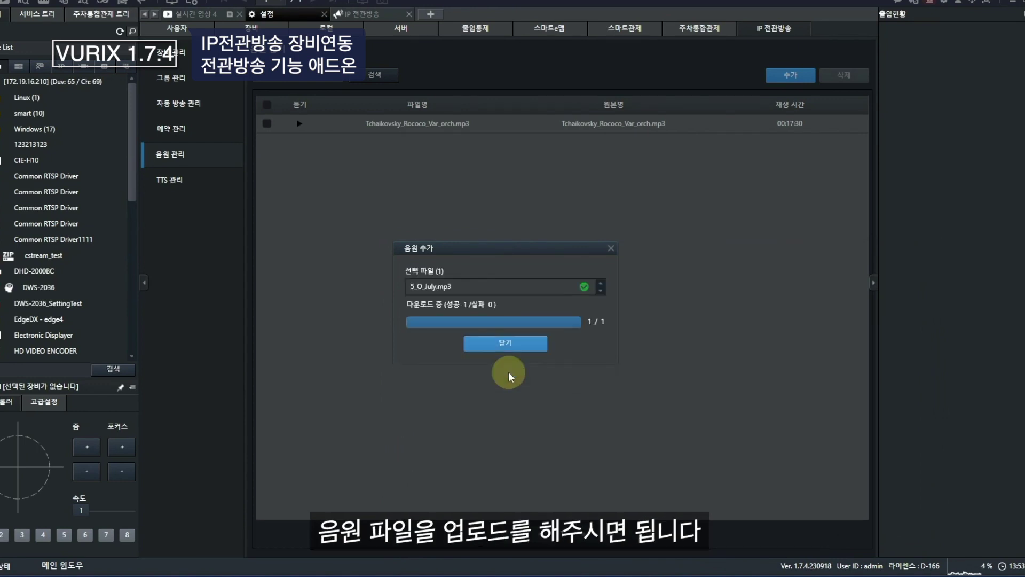
pyautogui.click(505, 343)
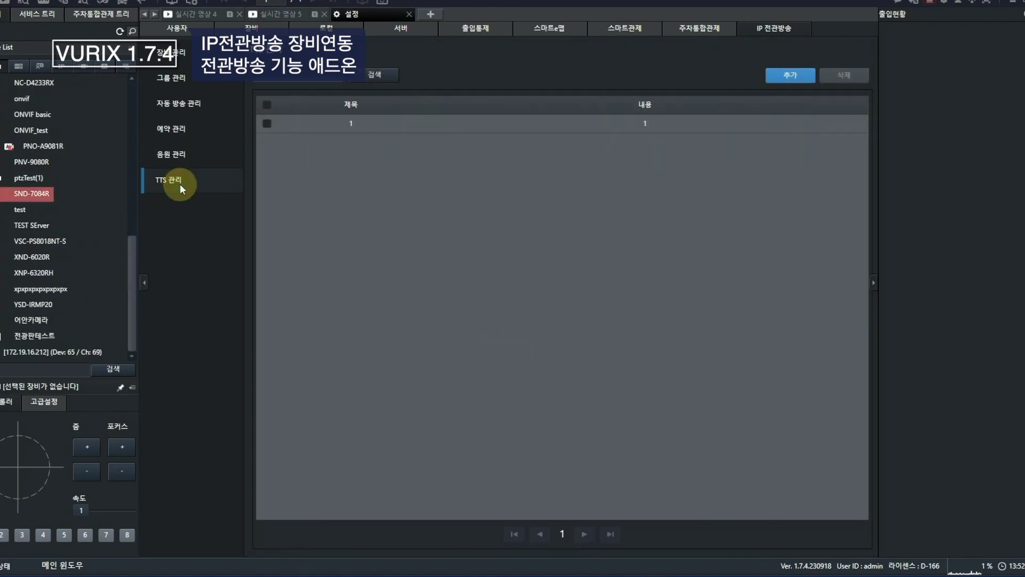
# - Add a TTS entry titled 테스트 with the text "테스트중입니다."
pyautogui.click(789, 76)
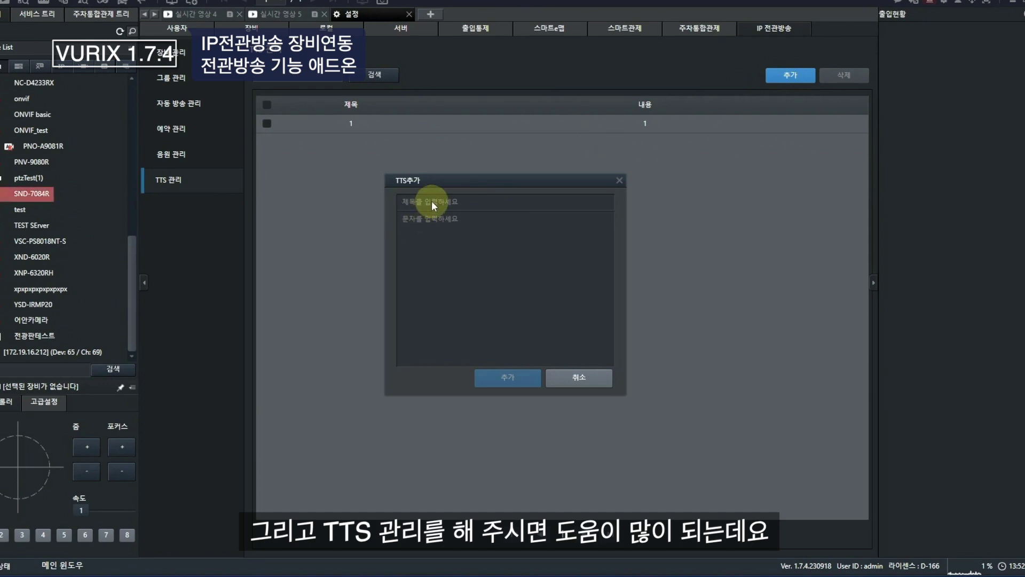
pyautogui.click(474, 202)
pyautogui.write('테스트')
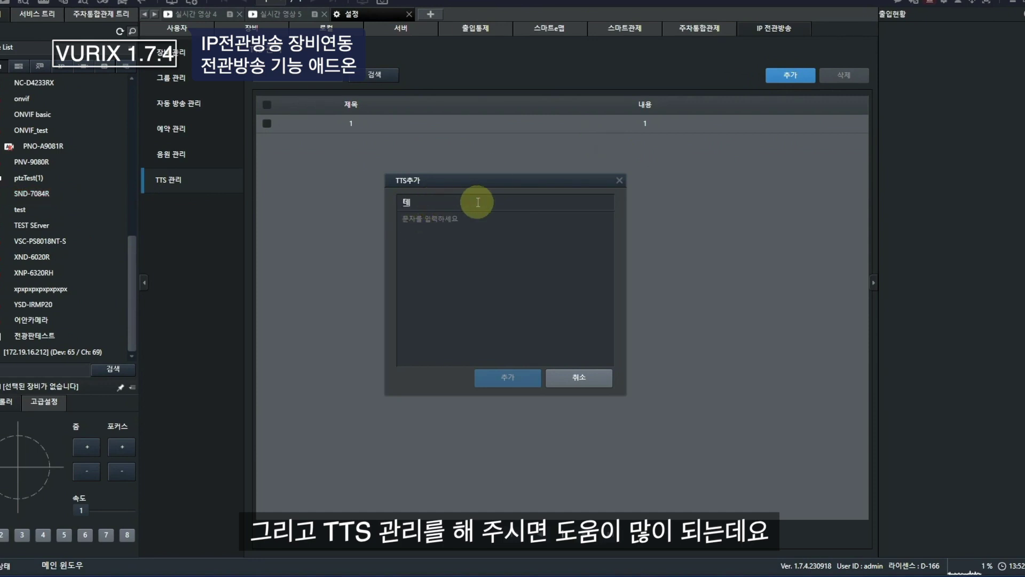
pyautogui.press('Tab')
pyautogui.write('텟스트중입니다')
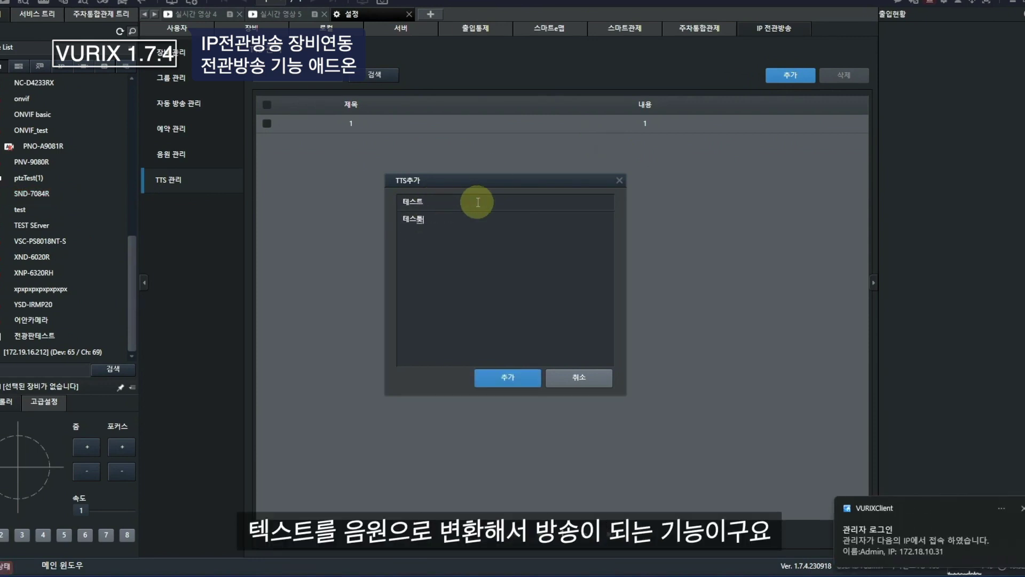
pyautogui.write('.')
pyautogui.click(514, 380)
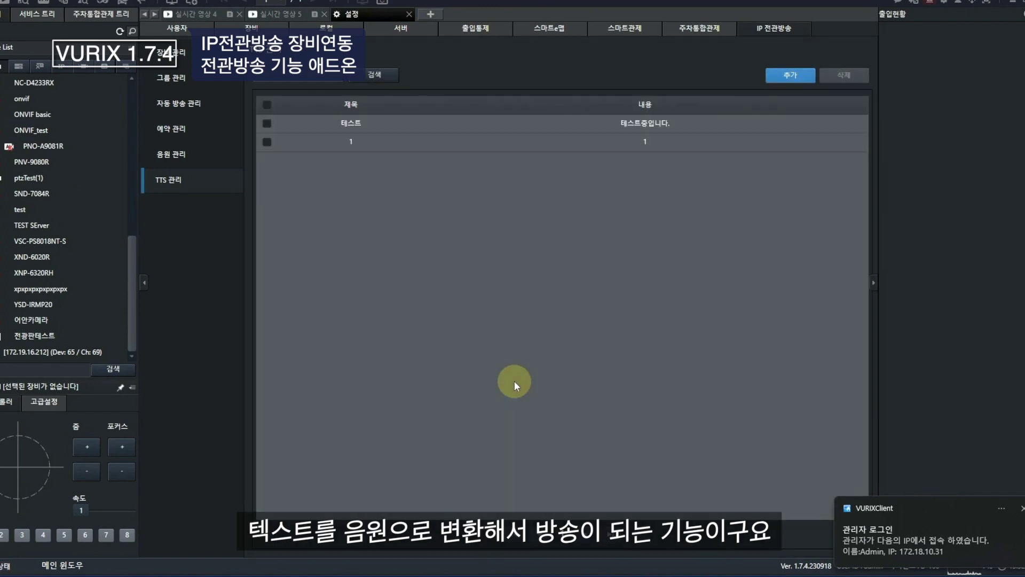
# - View the 테스트 TTS entry and the 연구소 음원 방송 slot in automatic broadcast management
pyautogui.click(614, 122)
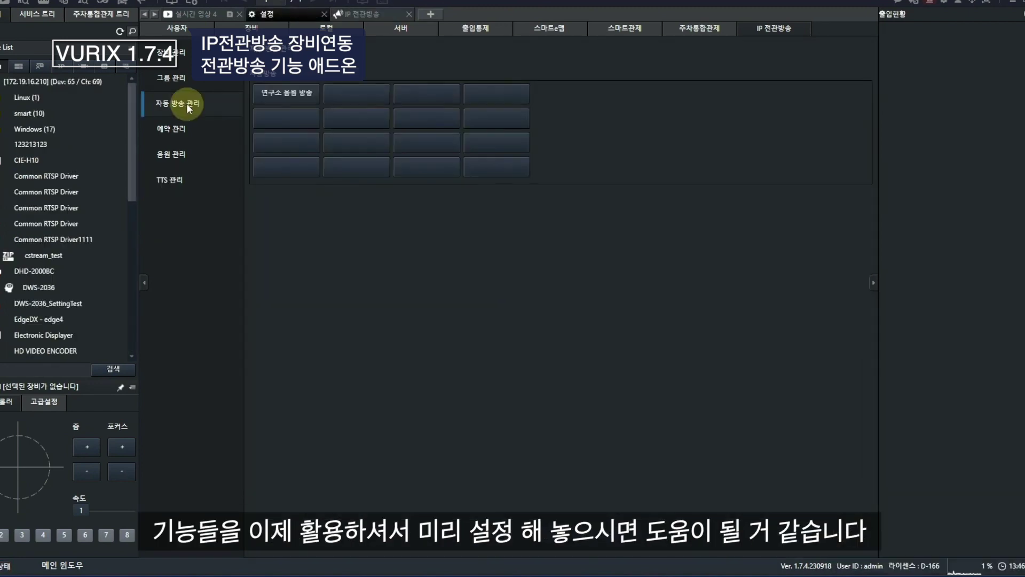
pyautogui.click(286, 101)
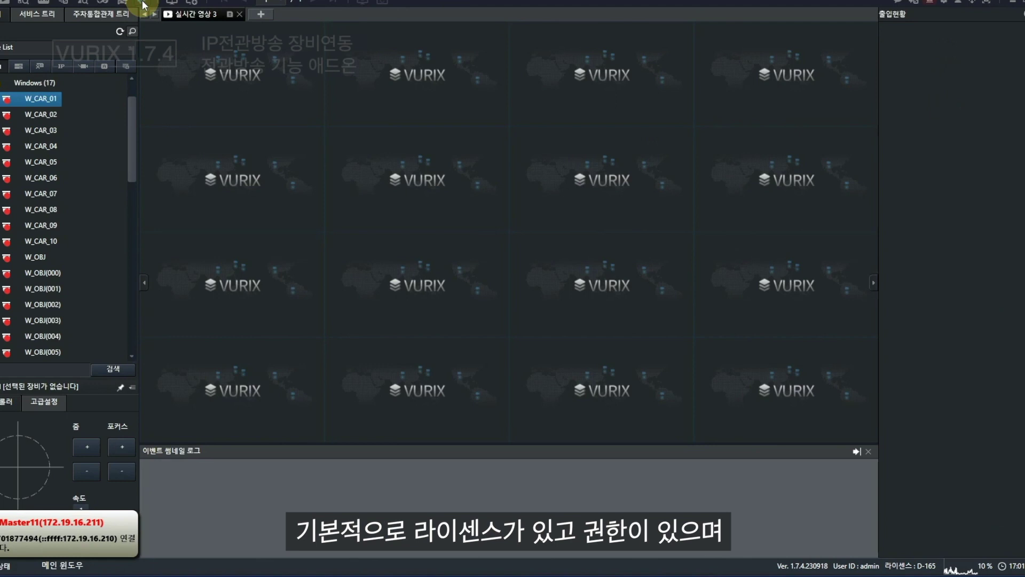
# - Open IP broadcasting, select all speaker groups, and broadcast the saved 테스트 TTS message to them
pyautogui.click(143, 4)
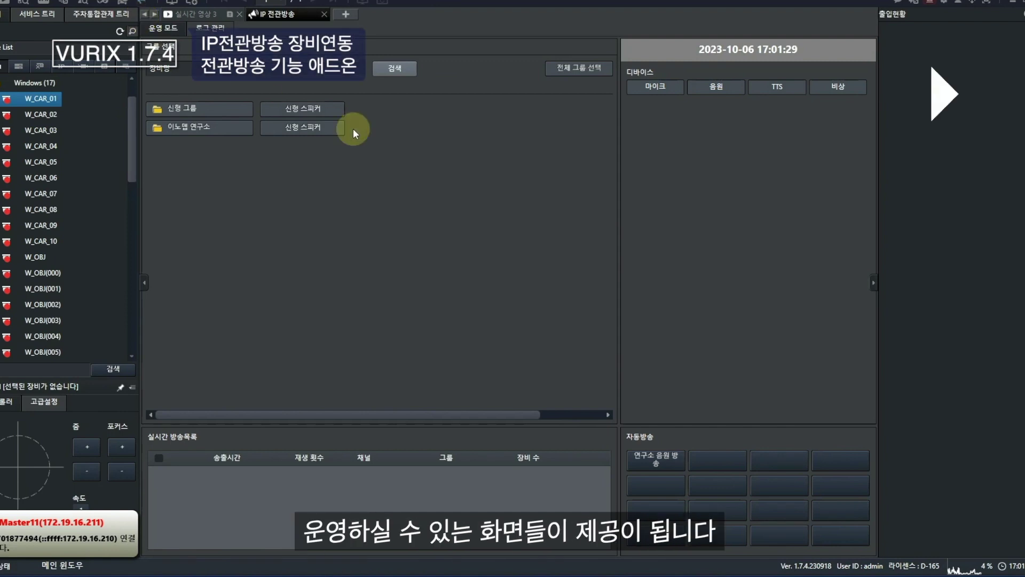
pyautogui.click(316, 110)
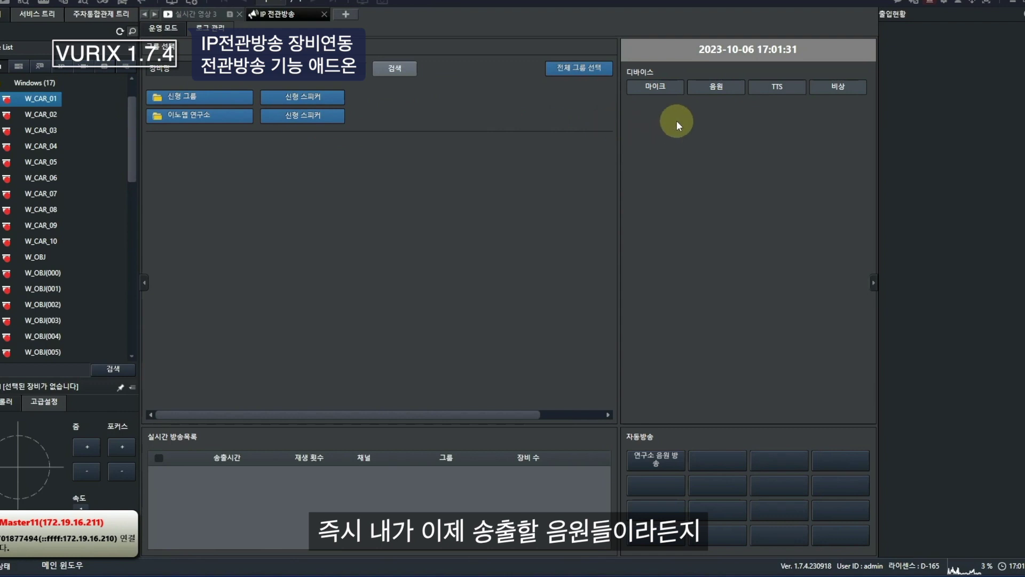
pyautogui.click(778, 85)
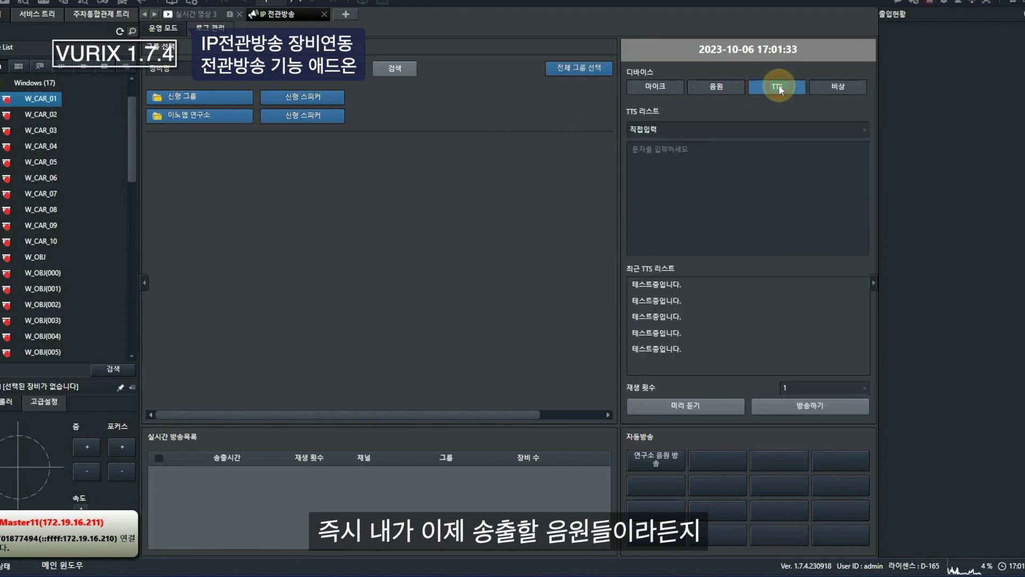
pyautogui.click(718, 134)
pyautogui.click(695, 158)
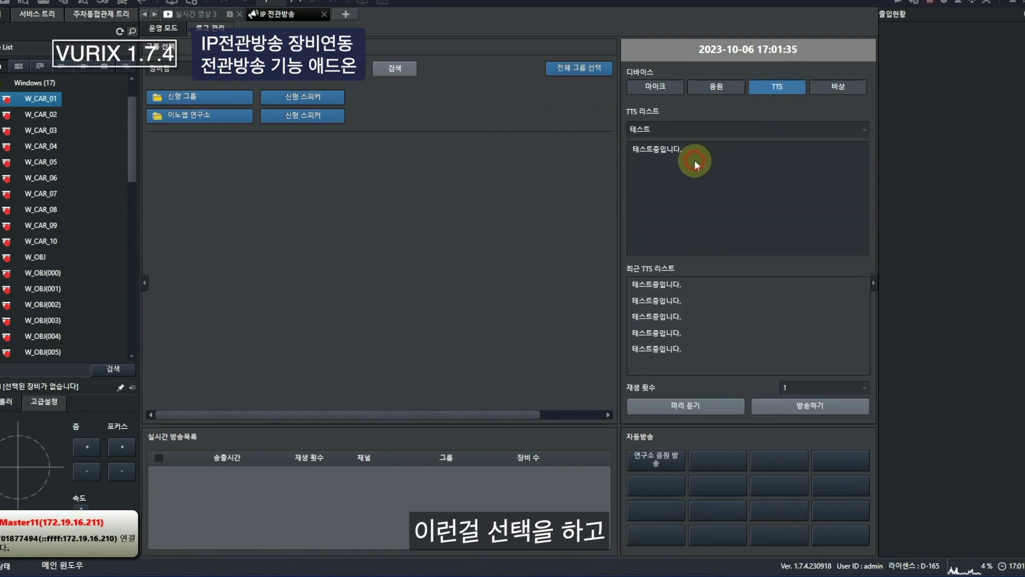
pyautogui.click(805, 407)
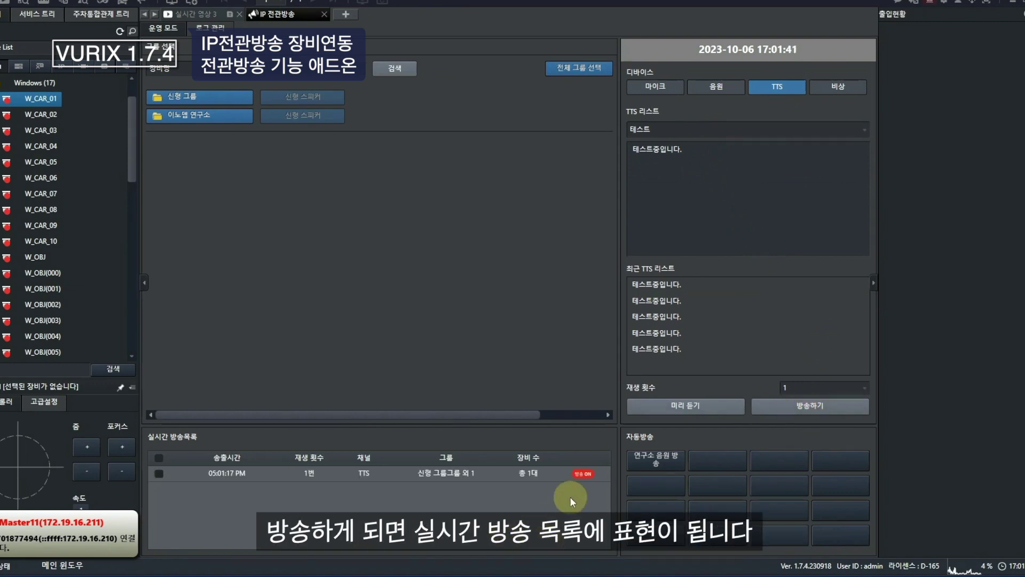
# - Start the preset 연구소 음원 방송 automatic broadcast and check its entry in the real-time broadcast list
pyautogui.click(665, 458)
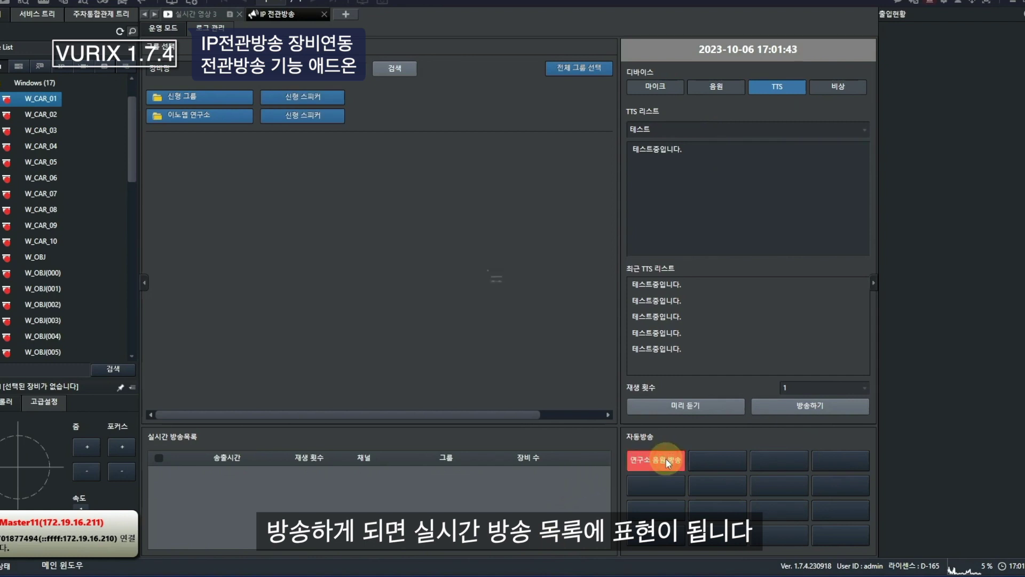
pyautogui.click(480, 319)
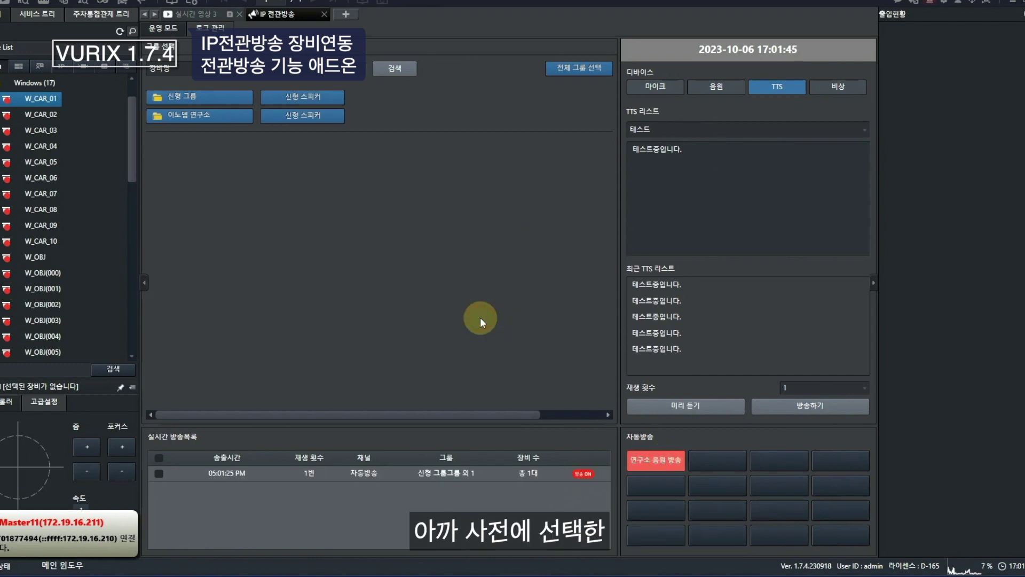
pyautogui.click(587, 474)
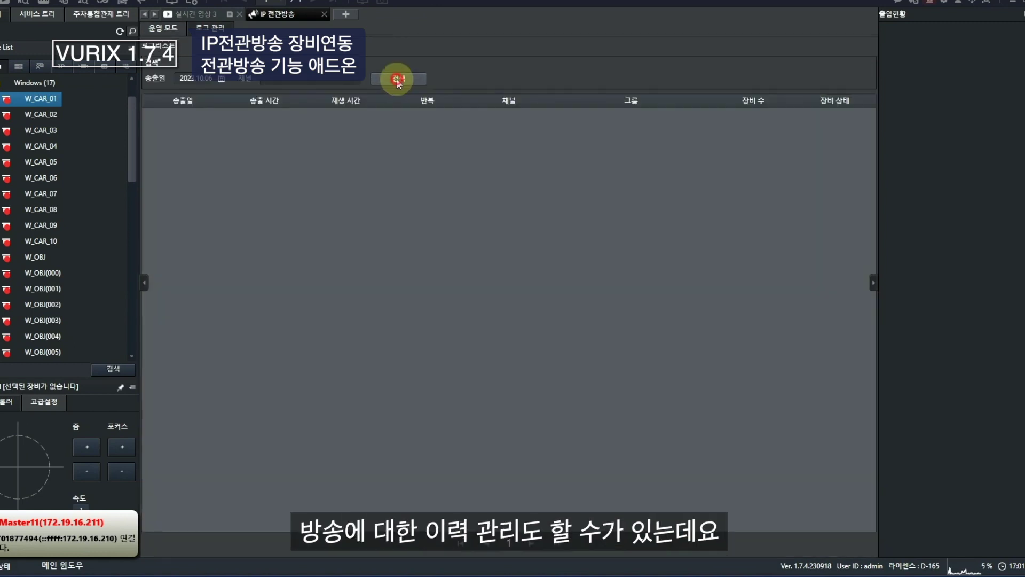
# - Search the broadcast log for 2023-10-06 and examine the device status of the logged broadcasts
pyautogui.click(397, 79)
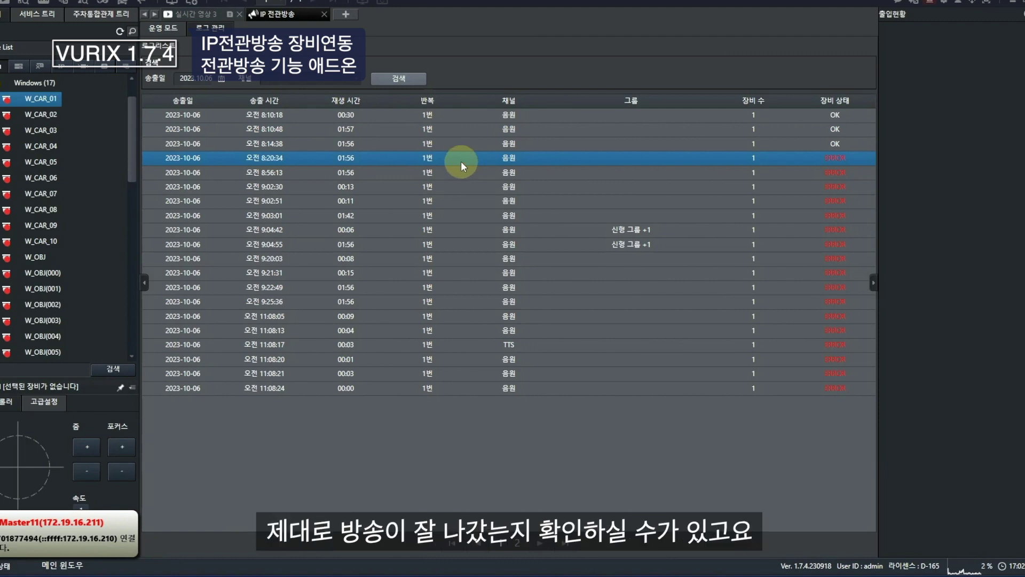
pyautogui.click(833, 159)
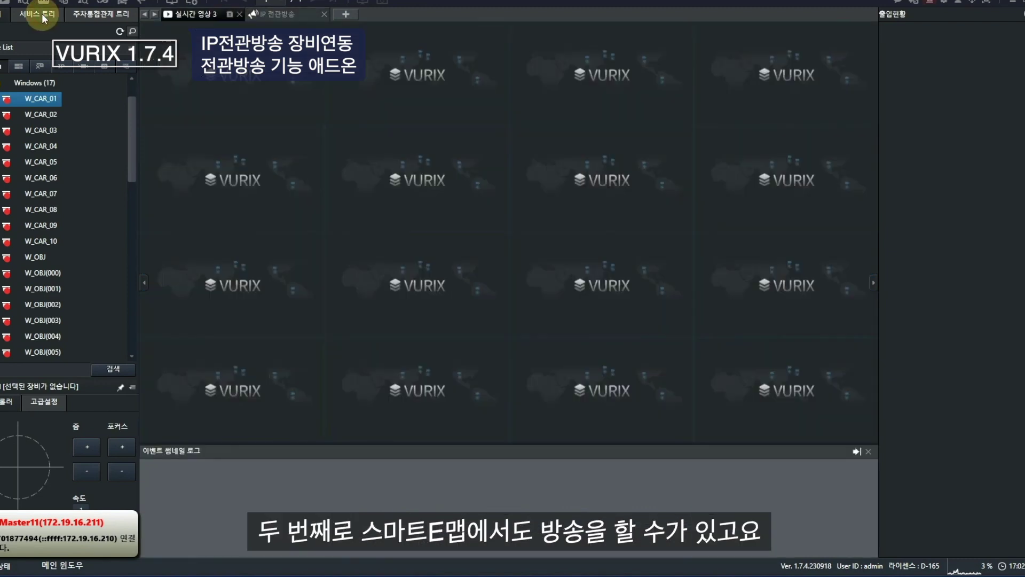
# - Open the IP전관 방송 map from the service tree and enlarge it to fill the live video area
pyautogui.click(42, 17)
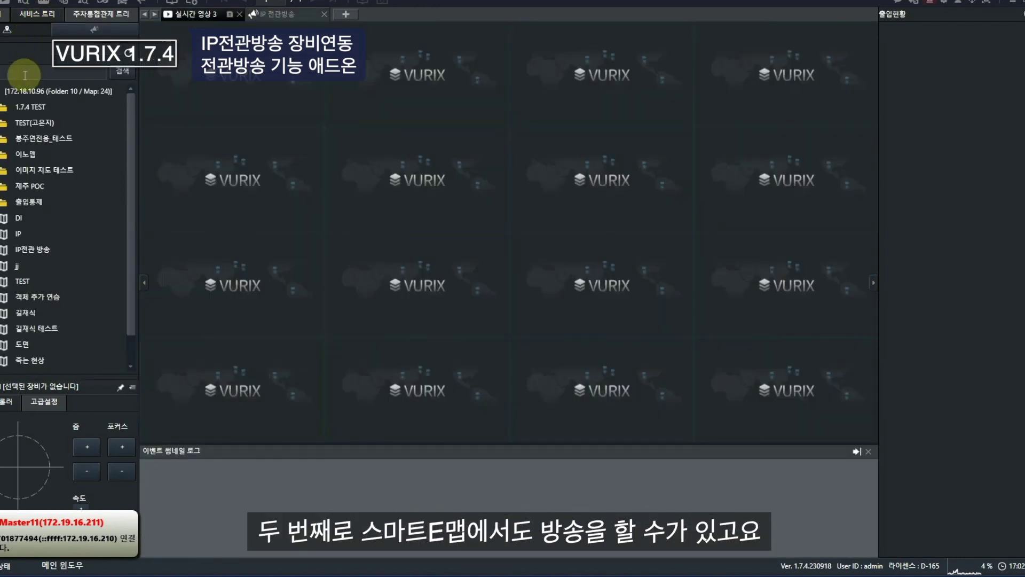
pyautogui.click(33, 249)
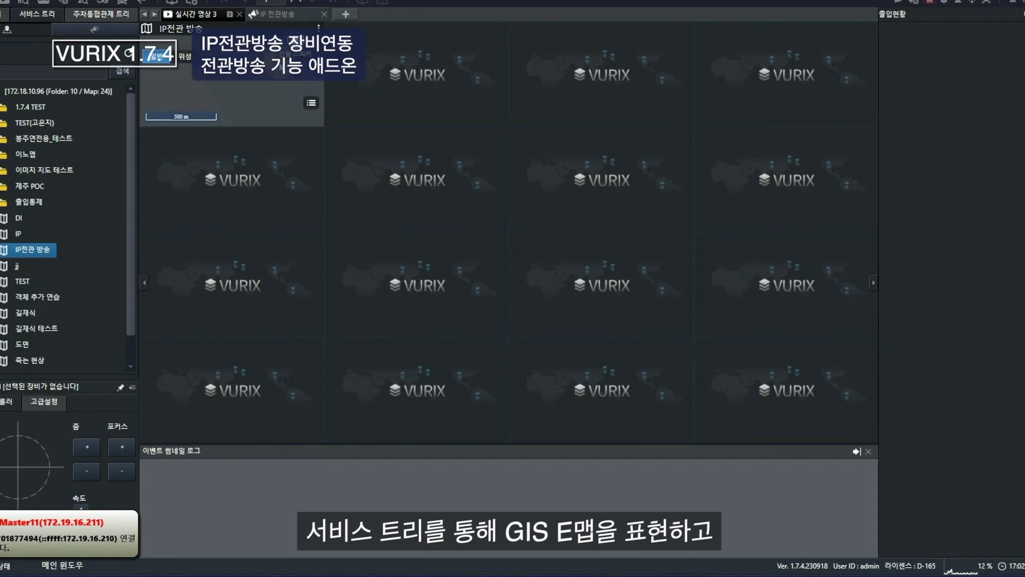
pyautogui.doubleClick(280, 66)
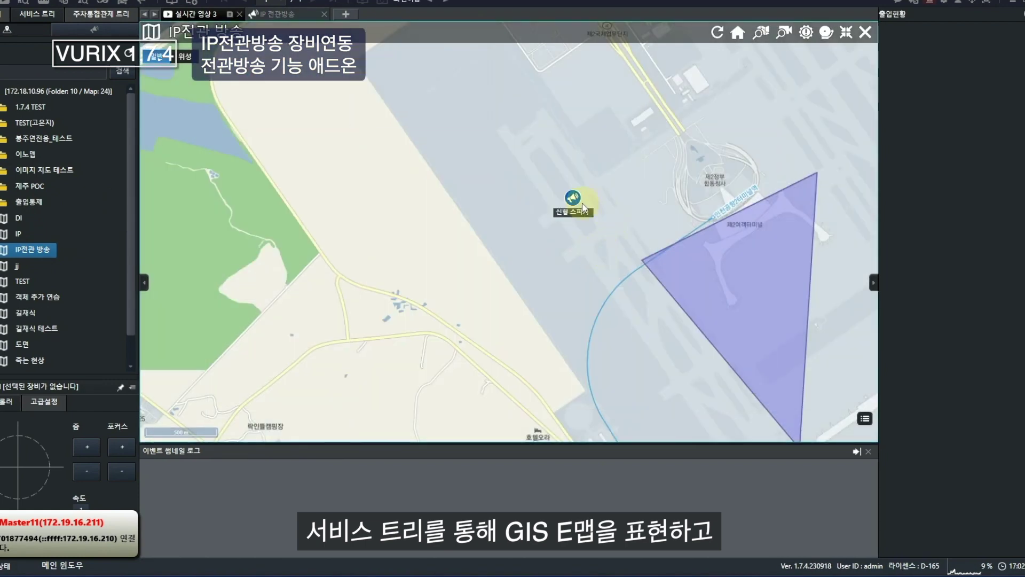
# - Broadcast the saved 테스트 TTS message to the 신형 스피커 on the map and view the live broadcast's details
pyautogui.click(572, 199)
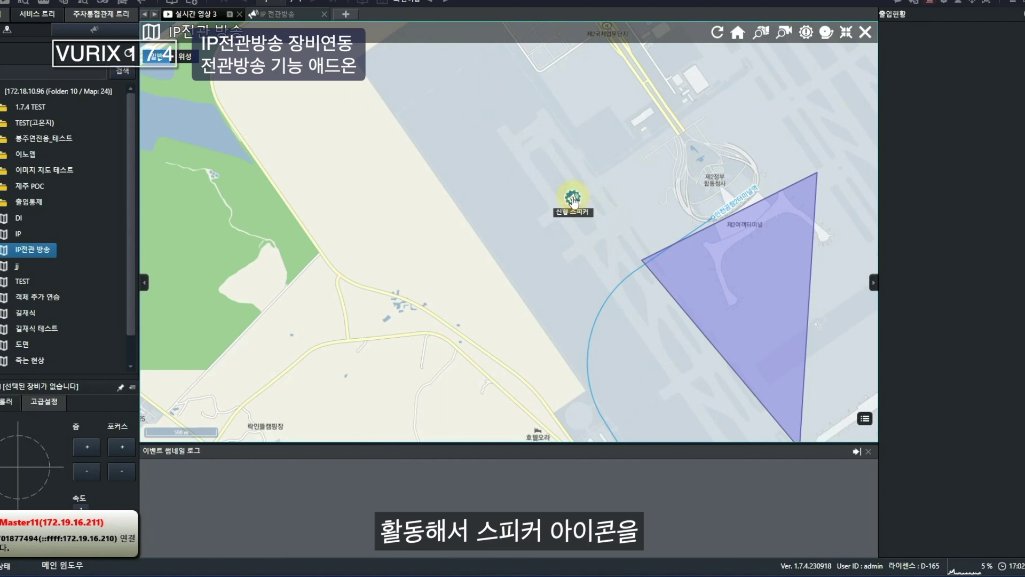
pyautogui.rightClick(573, 201)
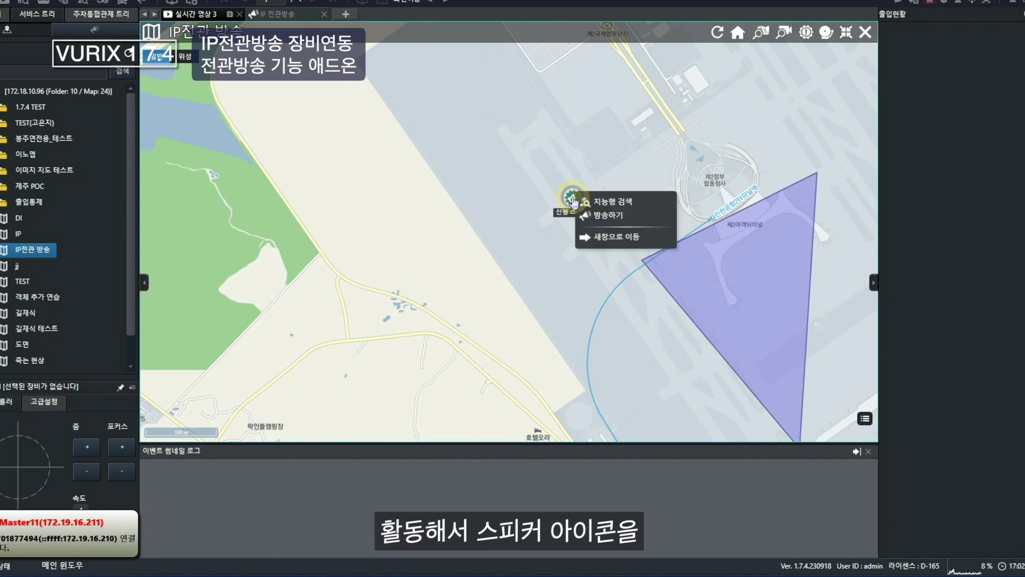
pyautogui.click(609, 216)
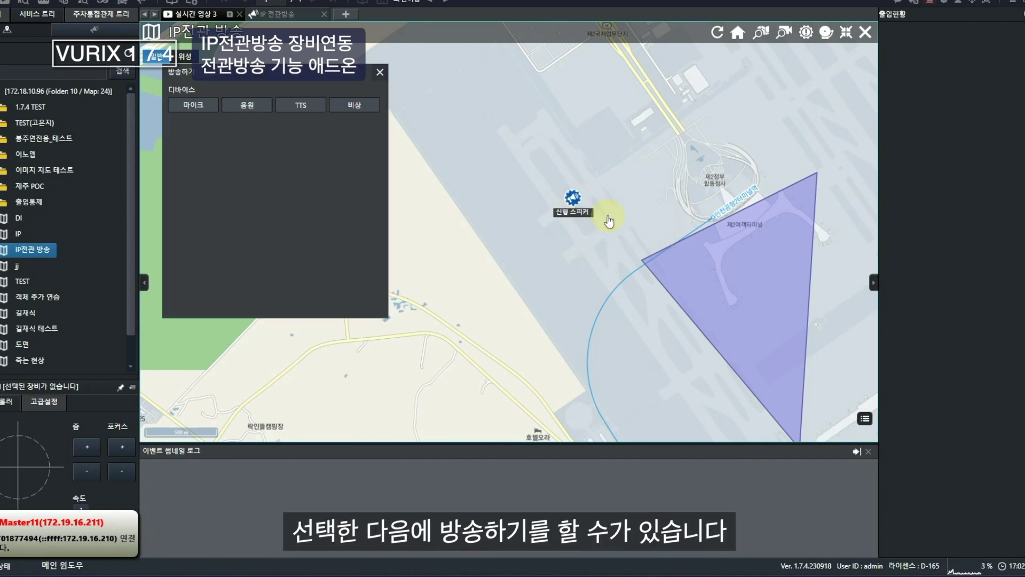
pyautogui.click(302, 106)
pyautogui.click(275, 147)
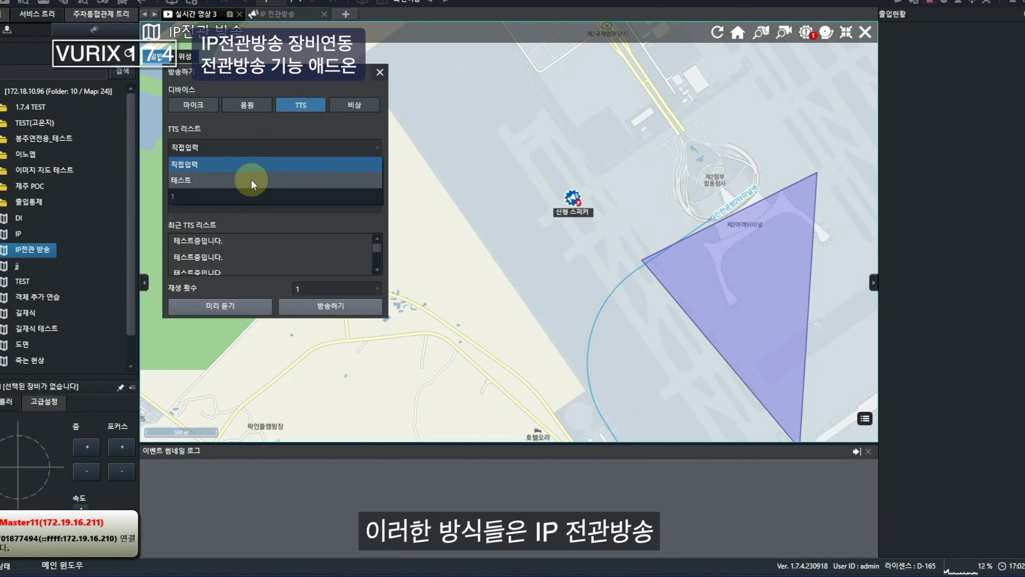
pyautogui.click(251, 182)
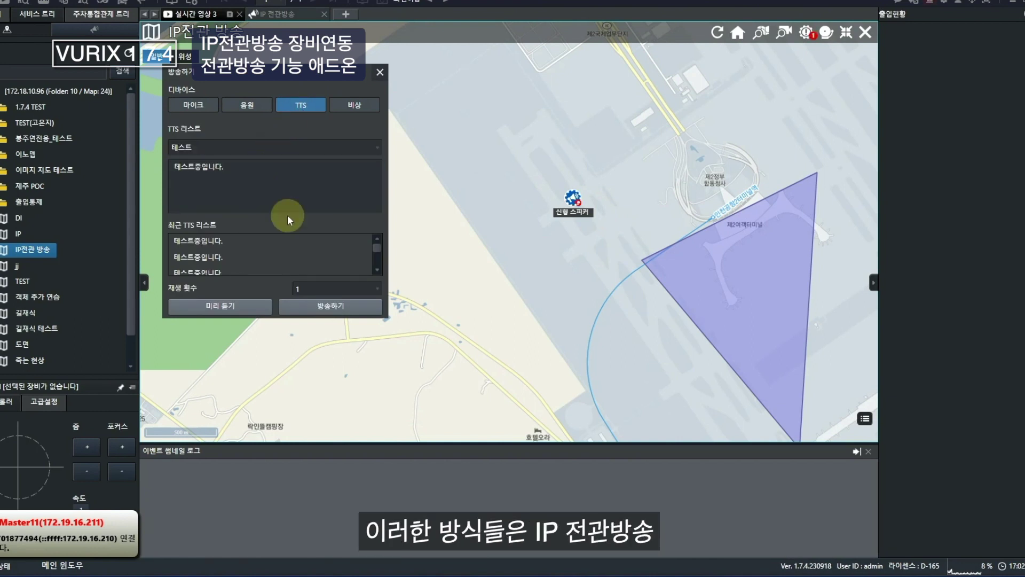
pyautogui.click(346, 307)
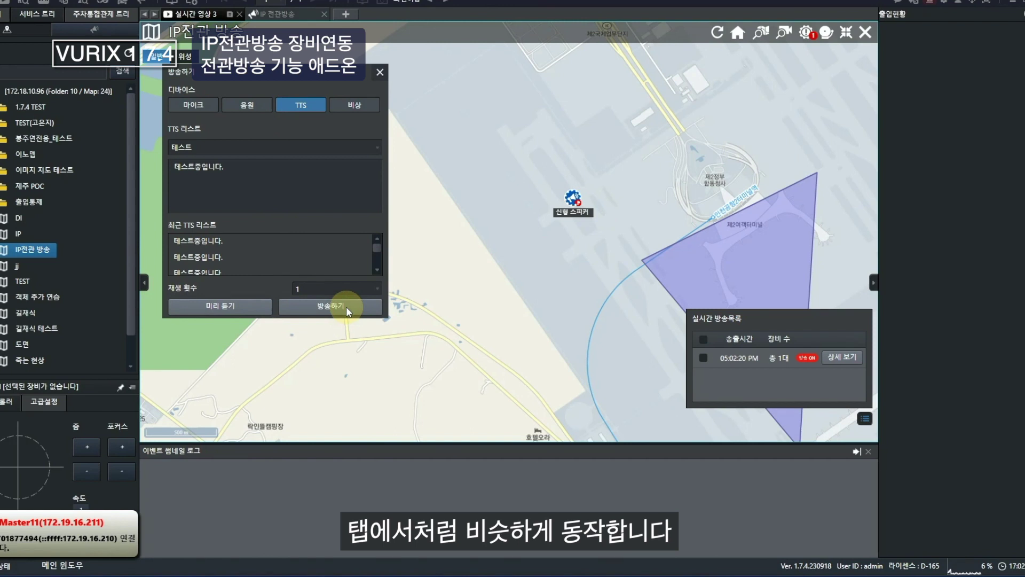
pyautogui.click(844, 357)
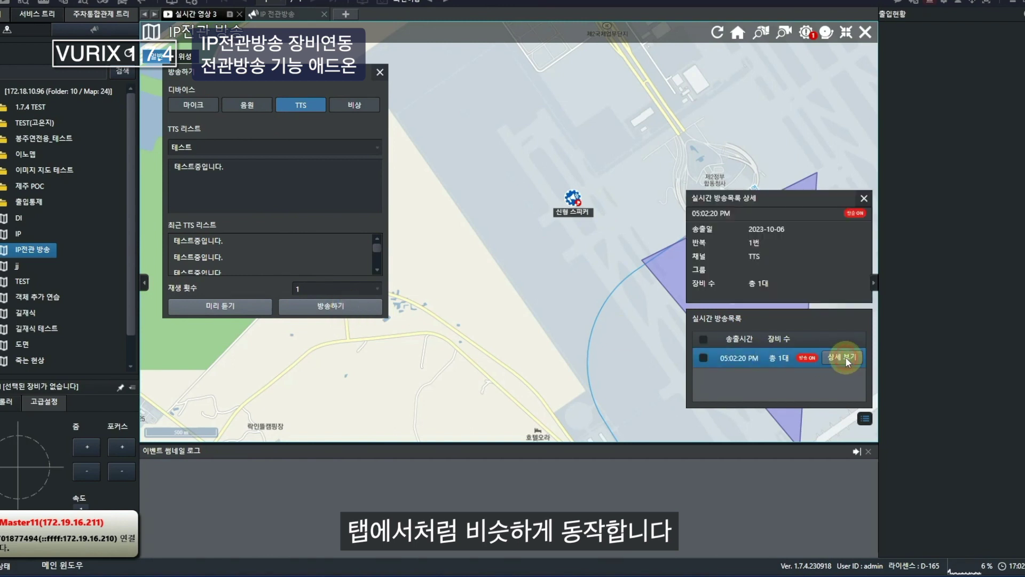